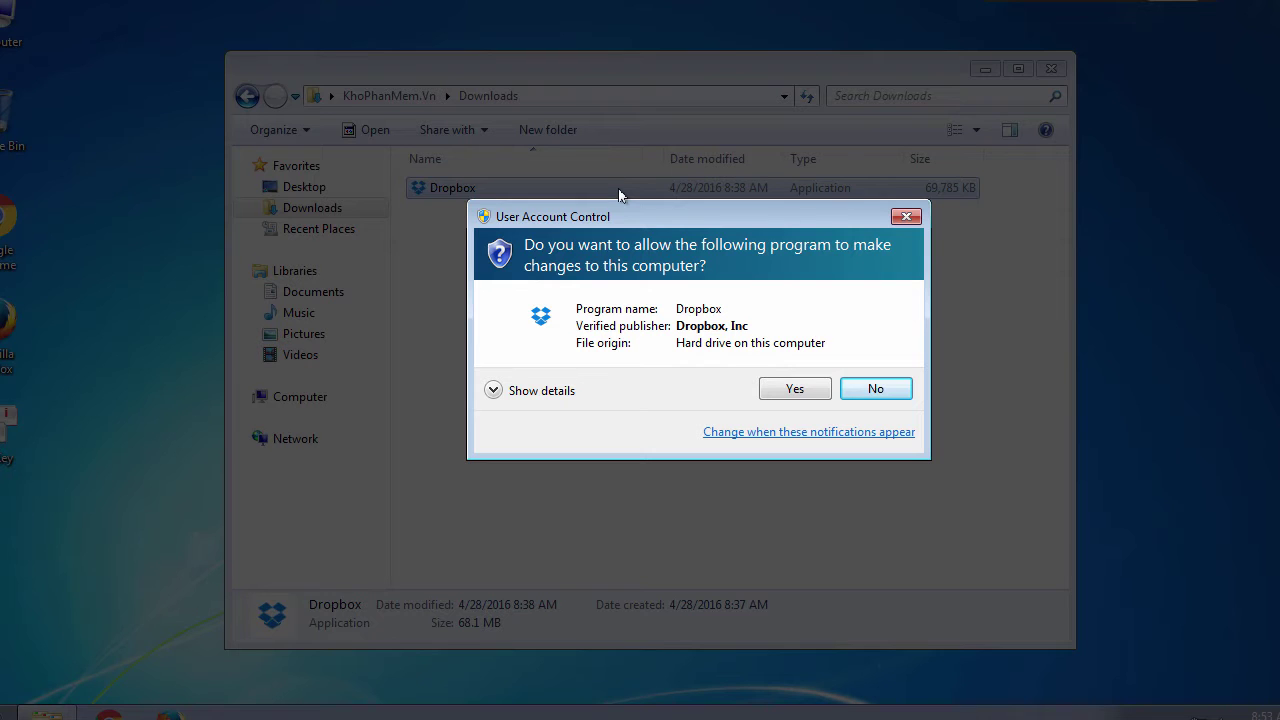
Step: Approve the Dropbox installer, close the Downloads window, and let installation finish to the sign-in window
click(811, 390)
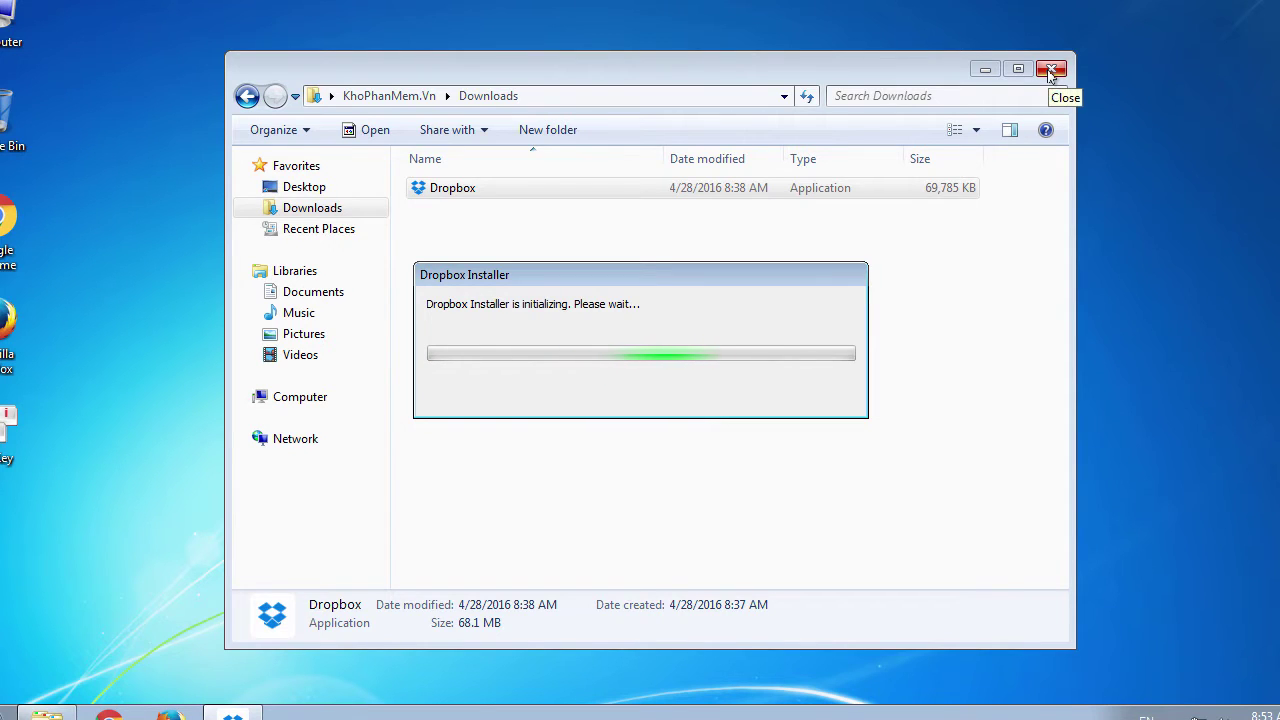
click(1051, 72)
right_click(1010, 144)
click(1040, 193)
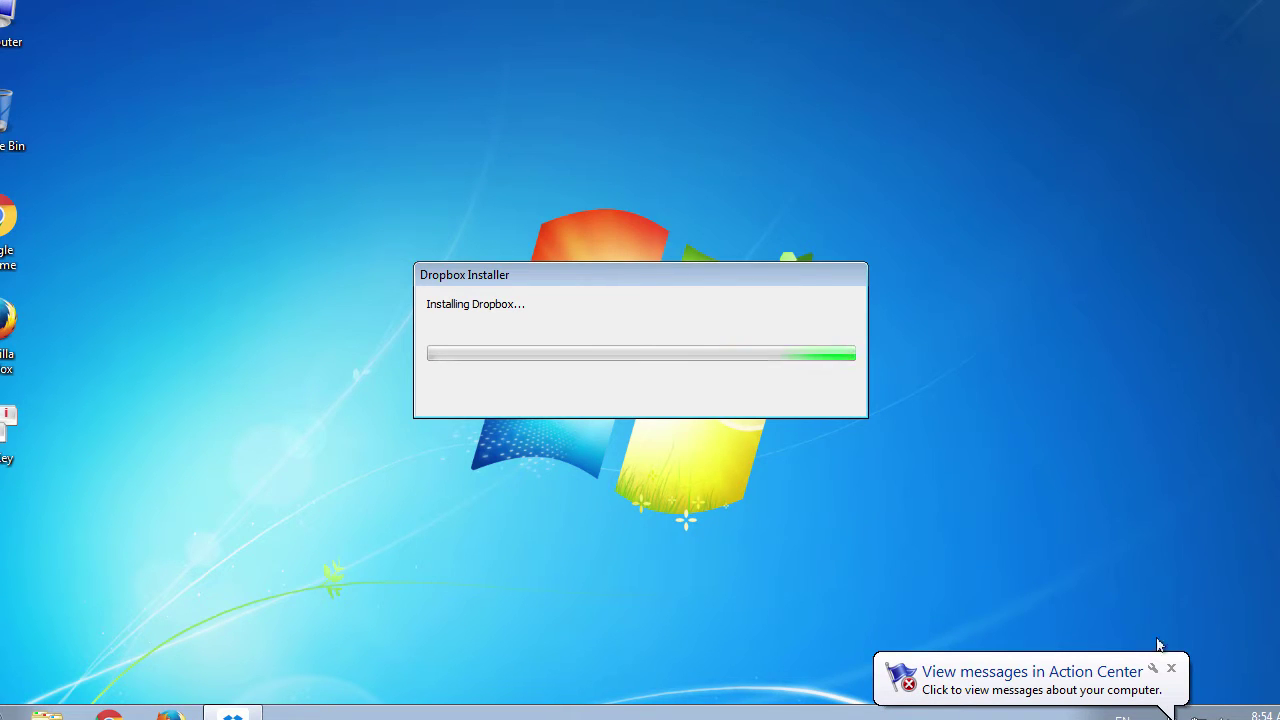
click(1171, 668)
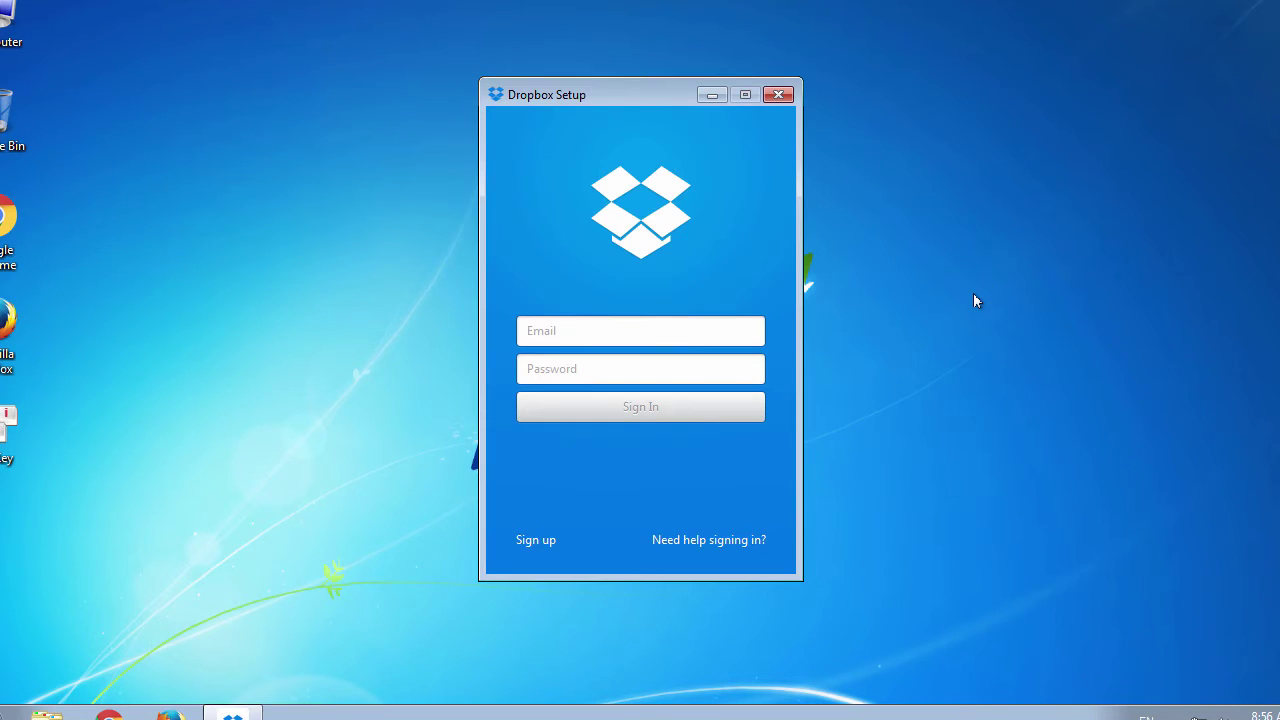
Step: Sign the Dropbox desktop app in with the account e-mail and password, then open My Dropbox
click(703, 328)
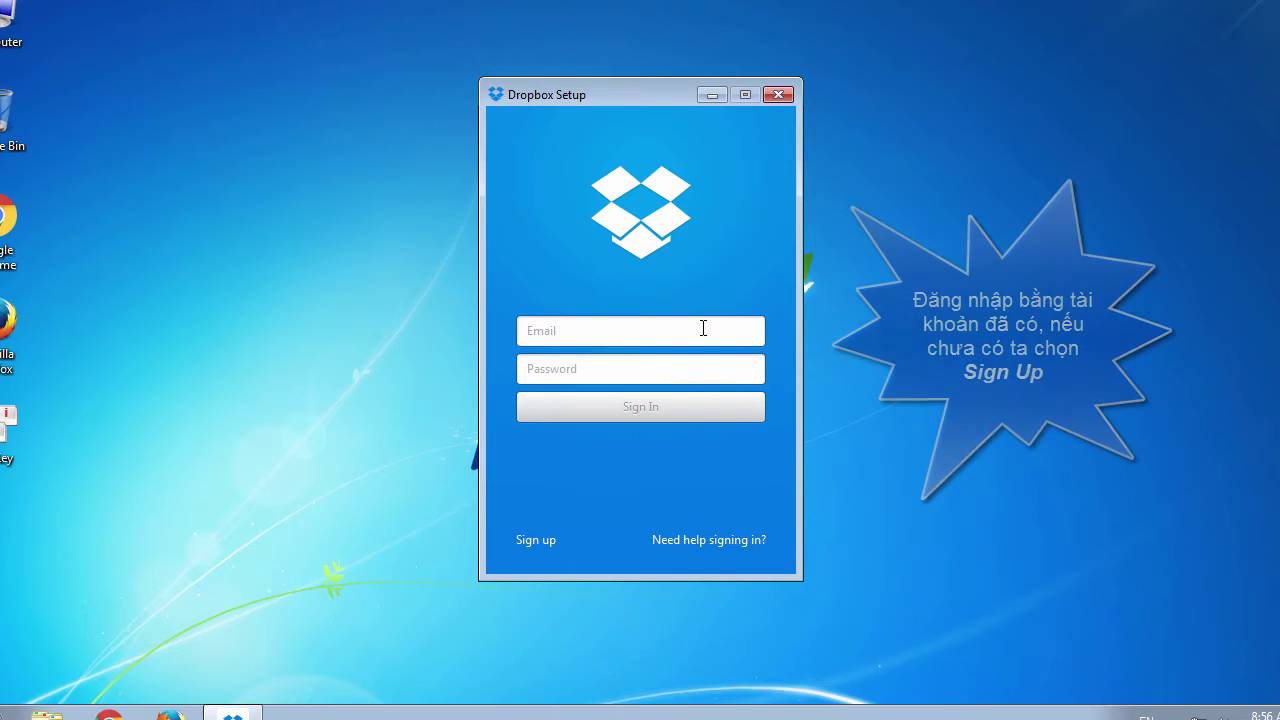
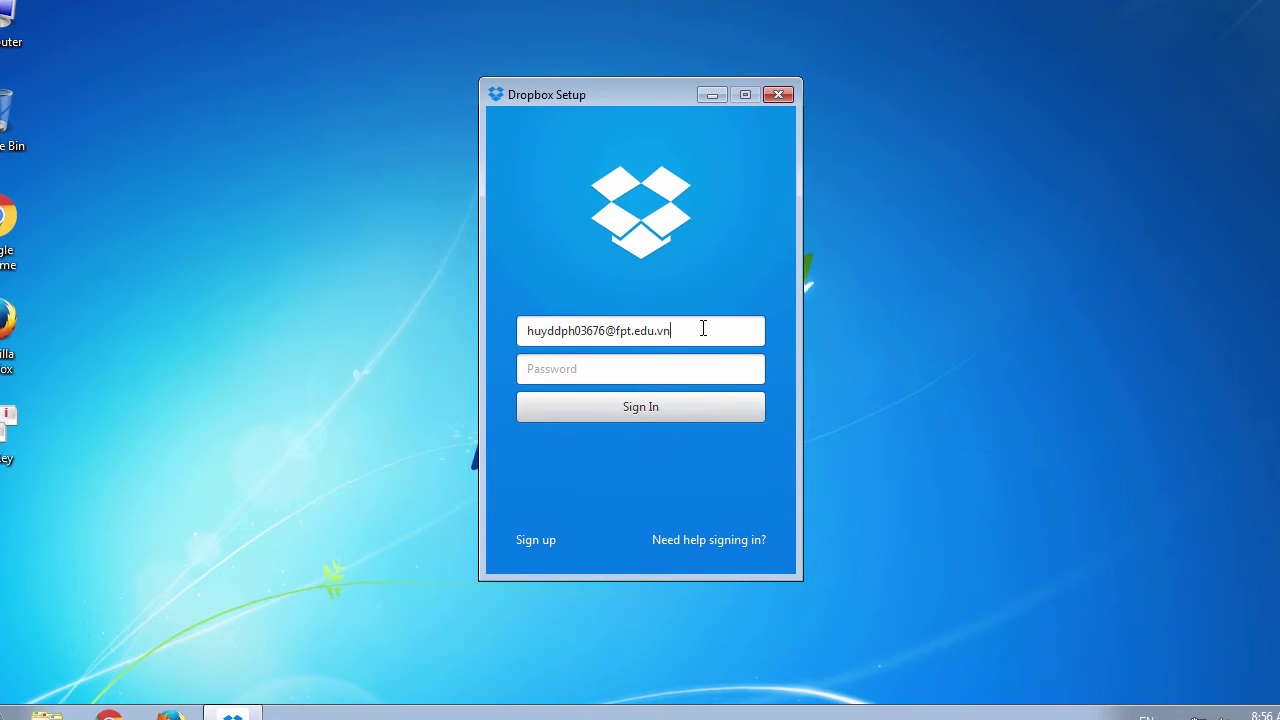
key(Tab)
text(***)
click(664, 413)
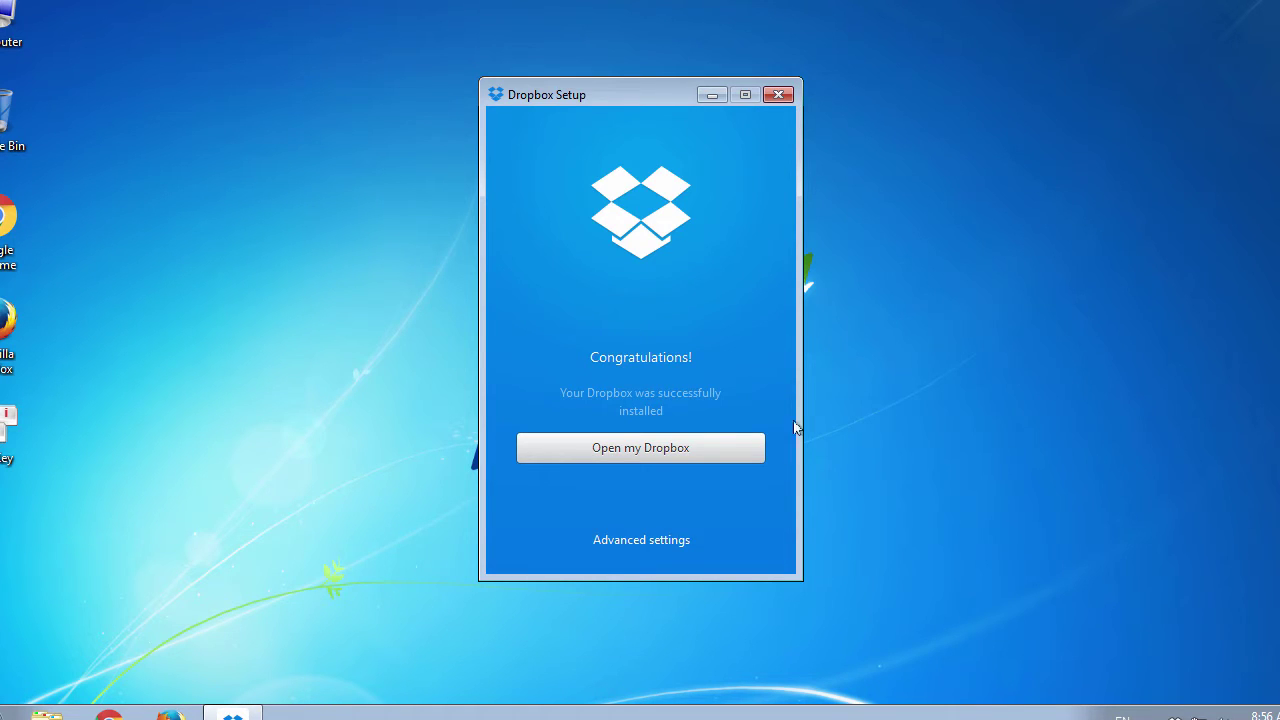
click(636, 449)
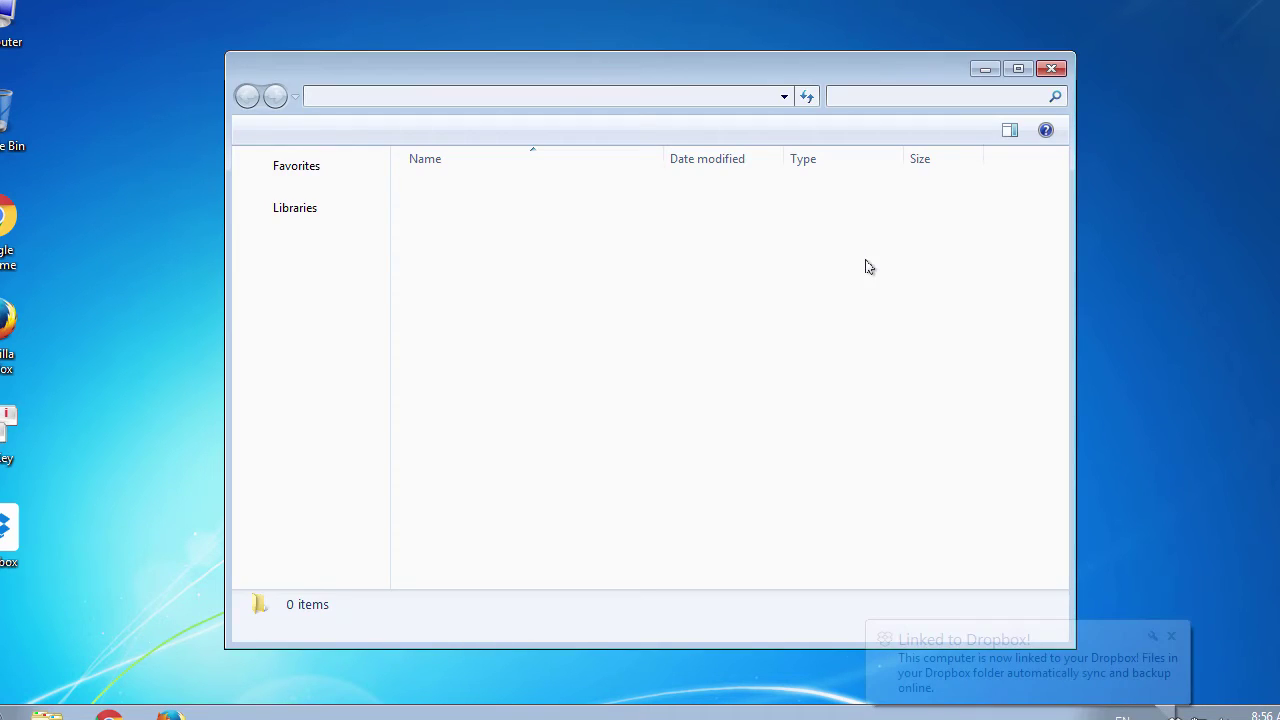
Step: Refresh the desktop and dismiss the Linked to Dropbox notification
right_click(866, 264)
right_click(1147, 224)
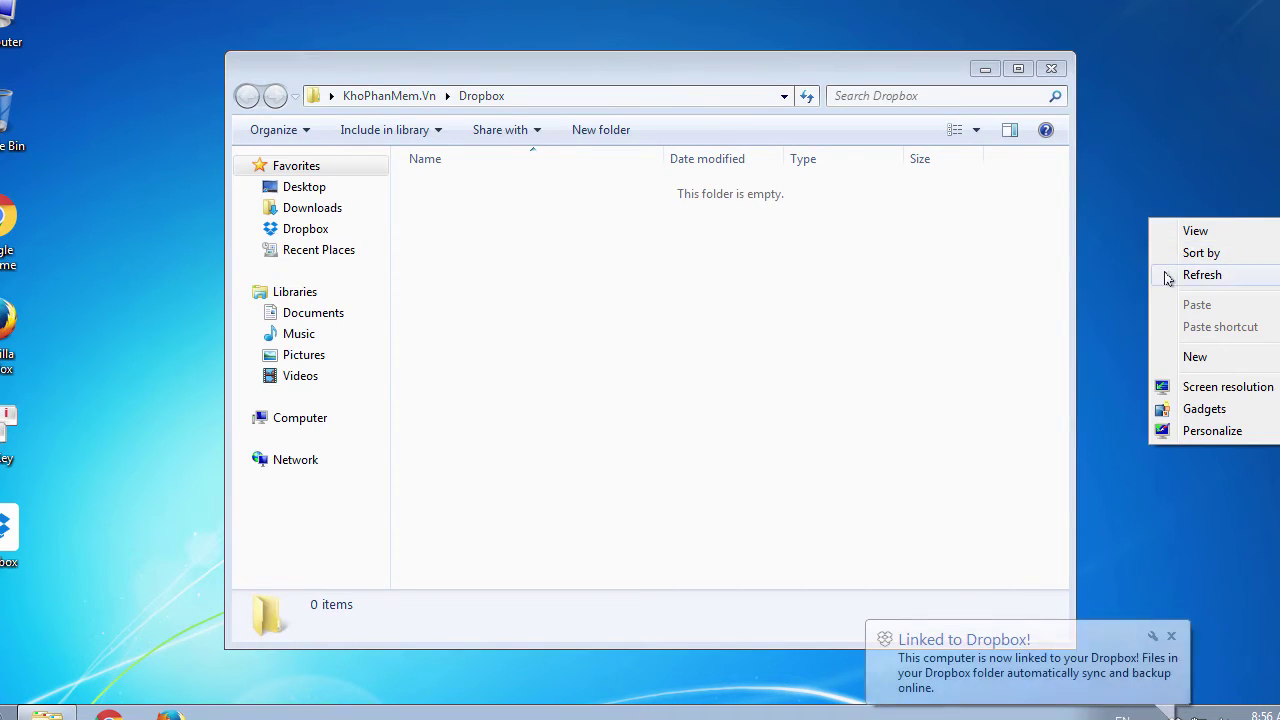
click(1168, 276)
right_click(1145, 252)
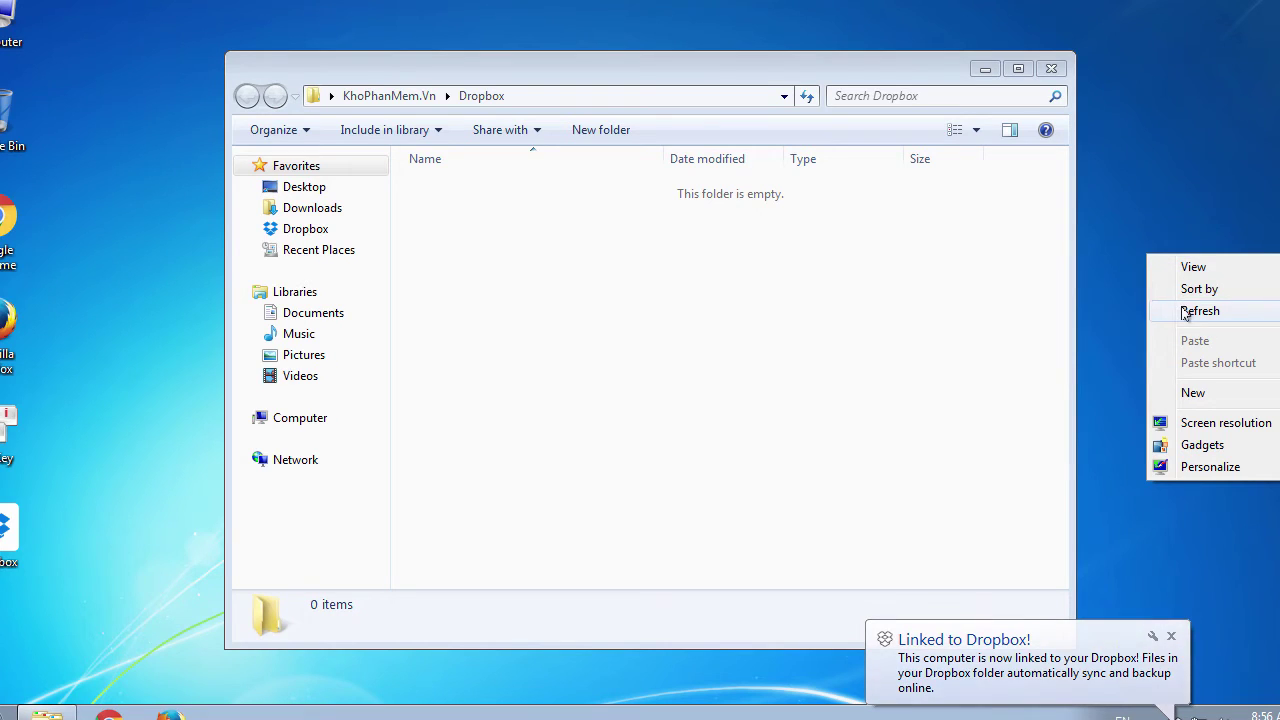
click(1183, 311)
click(1171, 636)
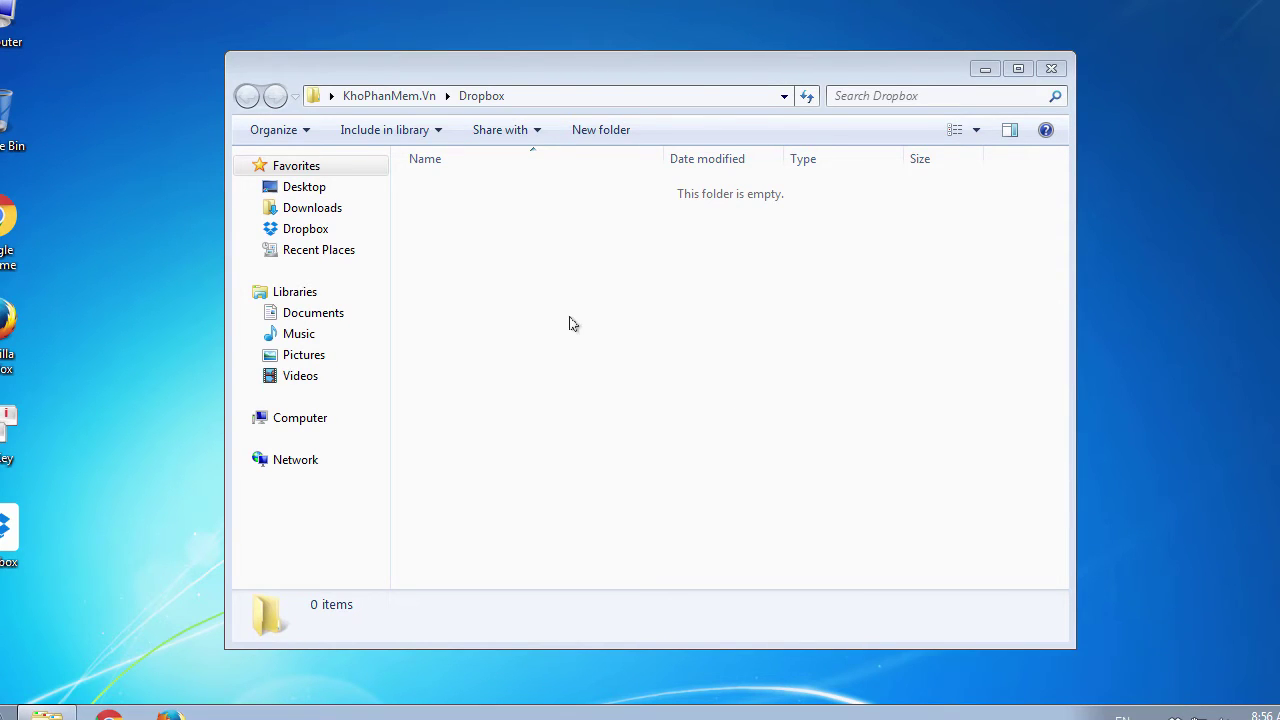
Step: Review the empty Dropbox folder and tray icons, then launch Firefox
click(571, 69)
drag(590, 69, 581, 64)
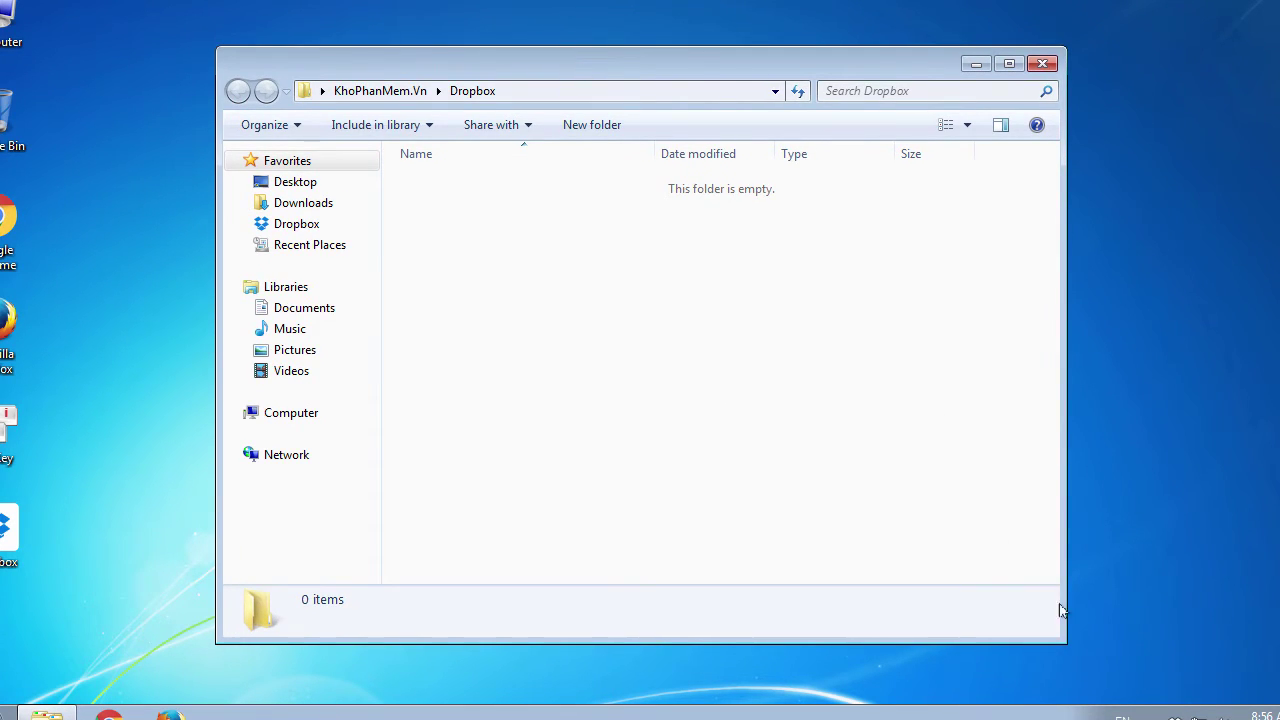
click(1150, 716)
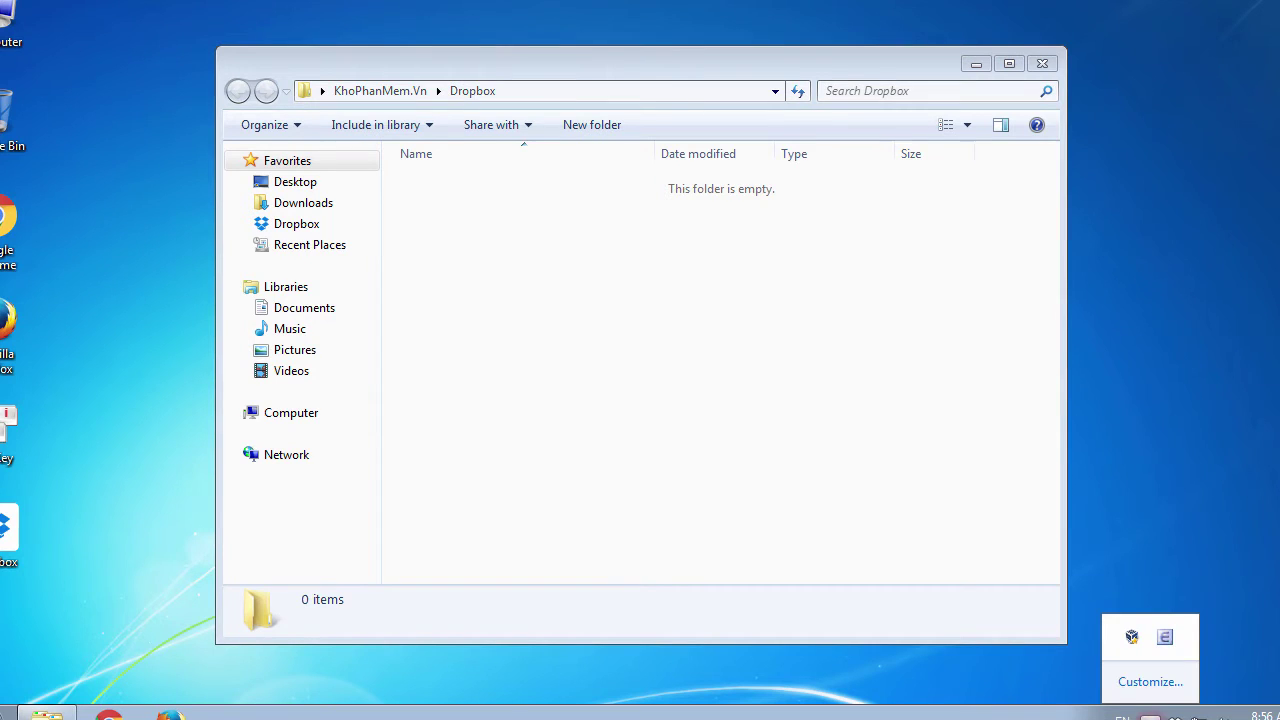
click(491, 284)
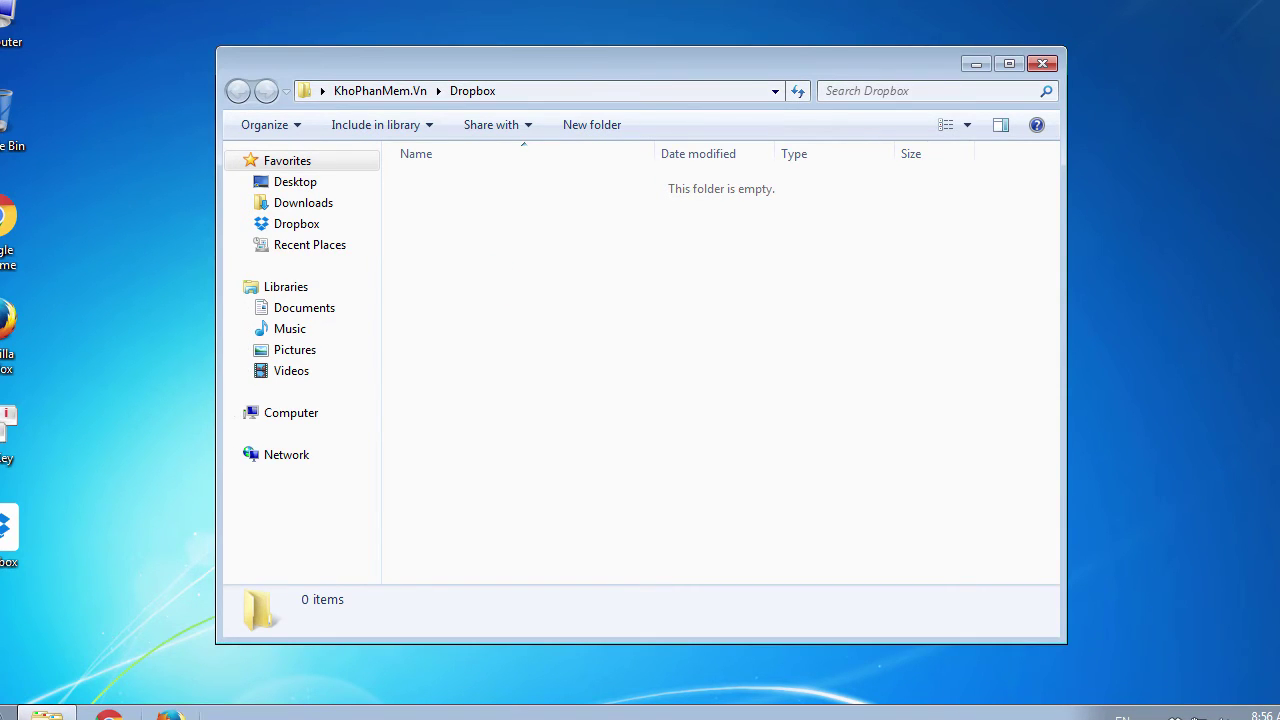
click(170, 712)
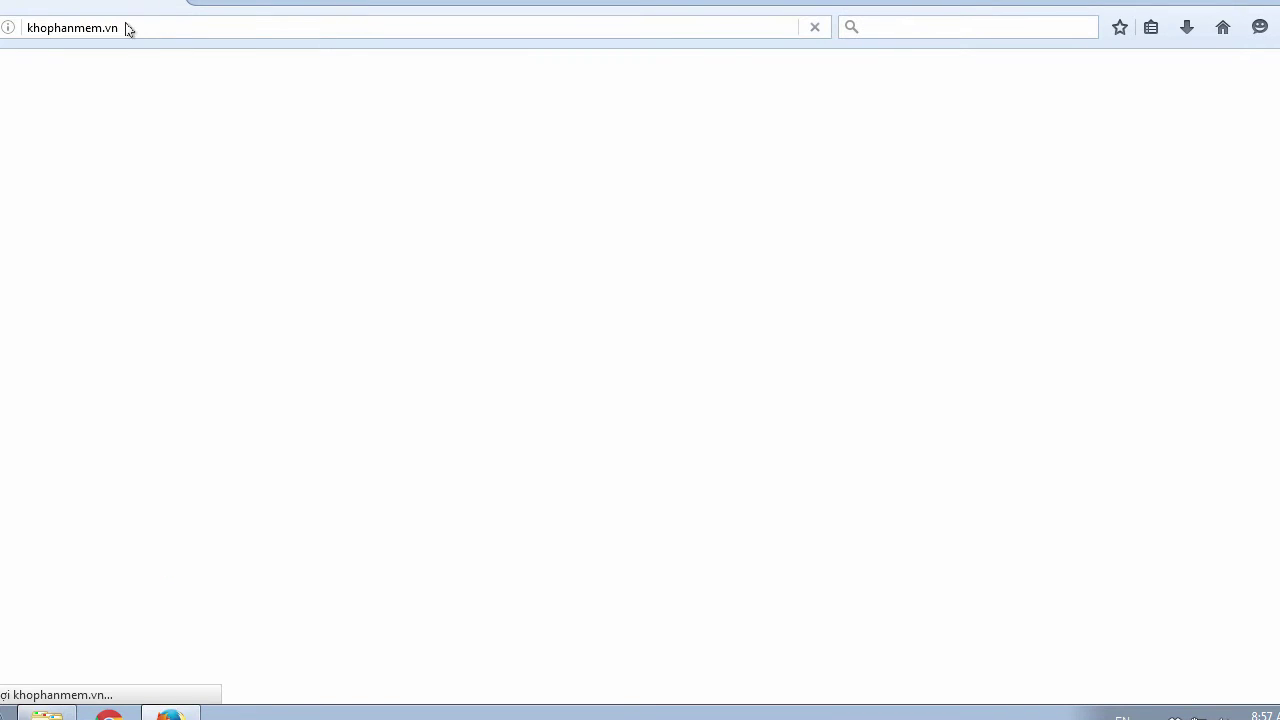
Step: Replace the Firefox address with dropbox.com and bring up the site's sign-in form
click(180, 31)
double_click(180, 31)
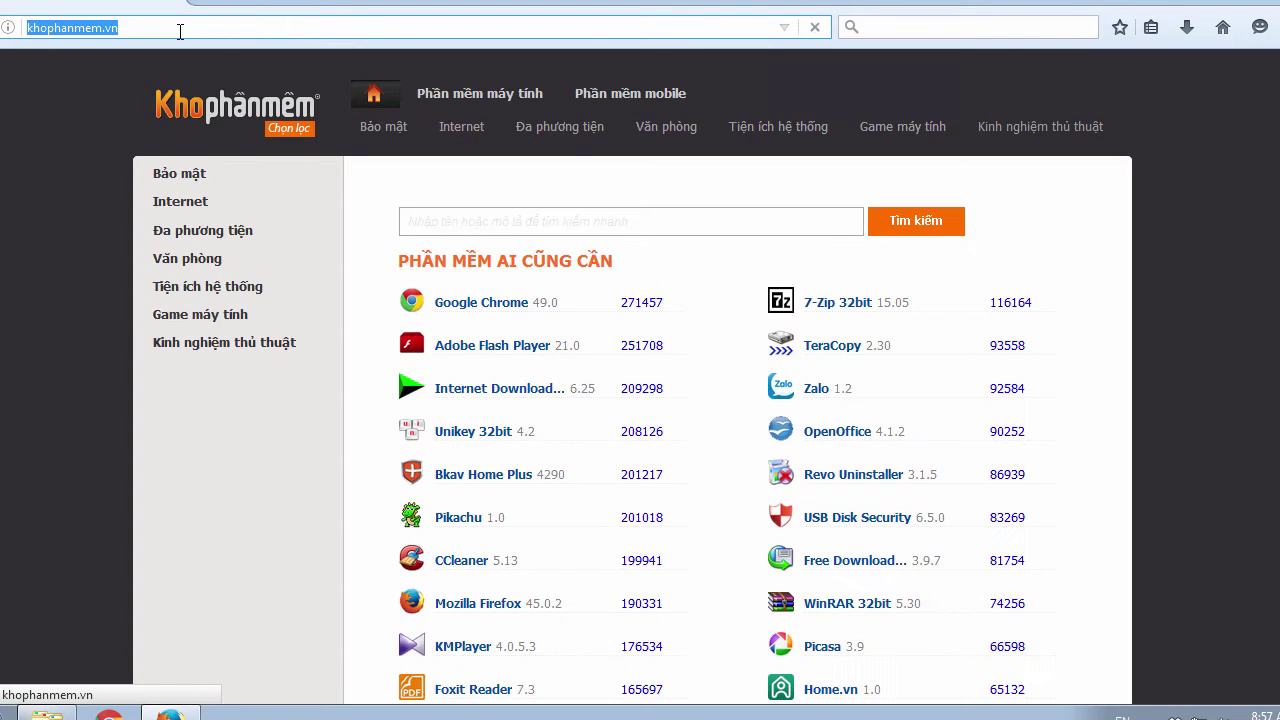
text(dropbo)
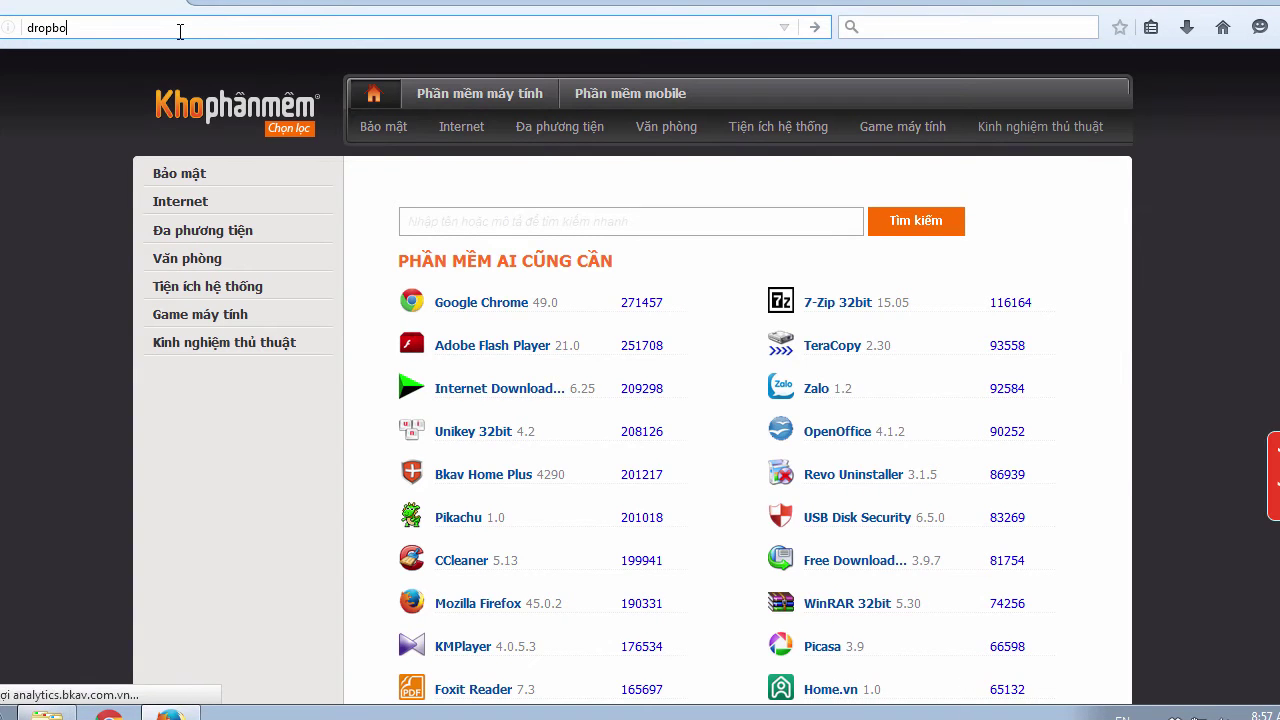
text(x.com)
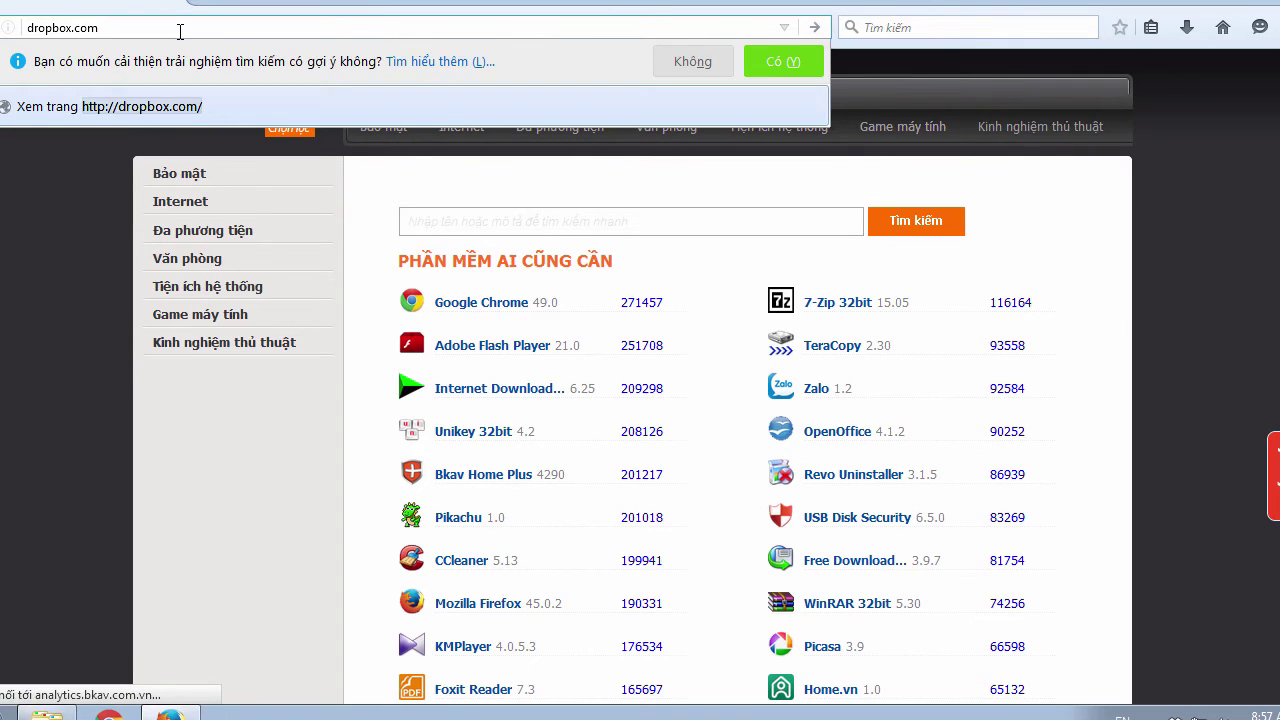
key(Escape)
key(Escape)
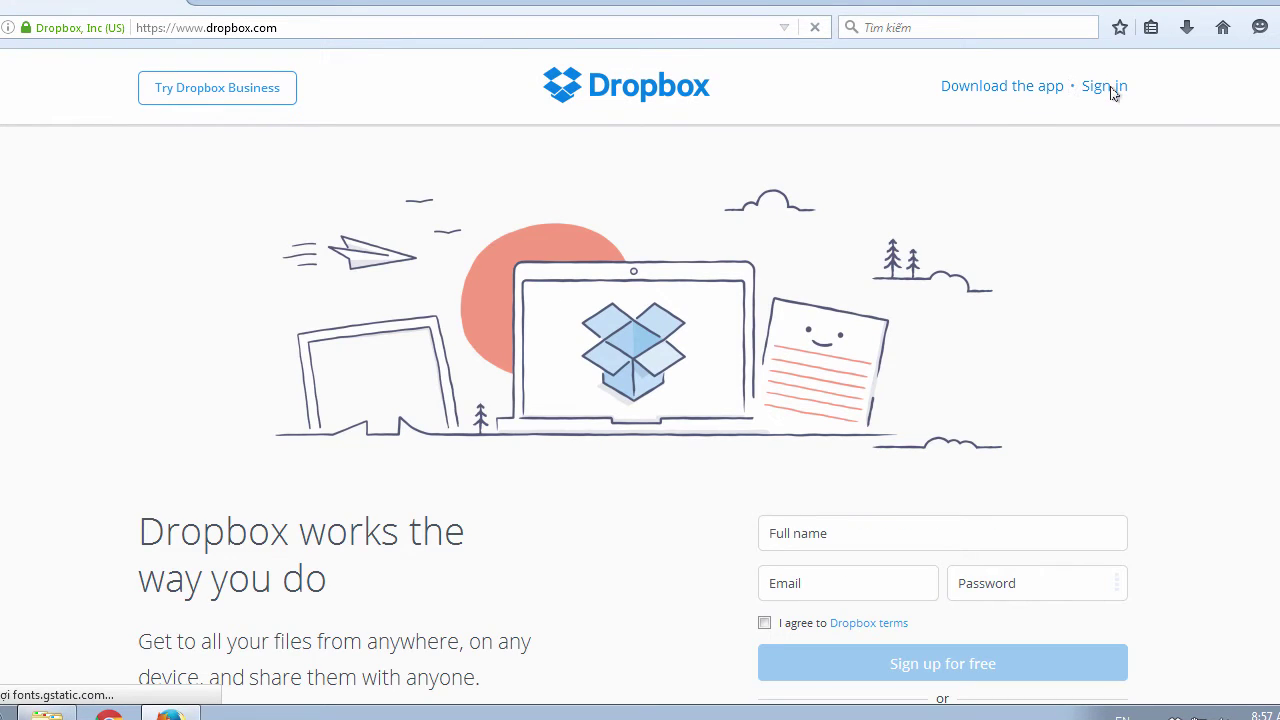
click(1110, 88)
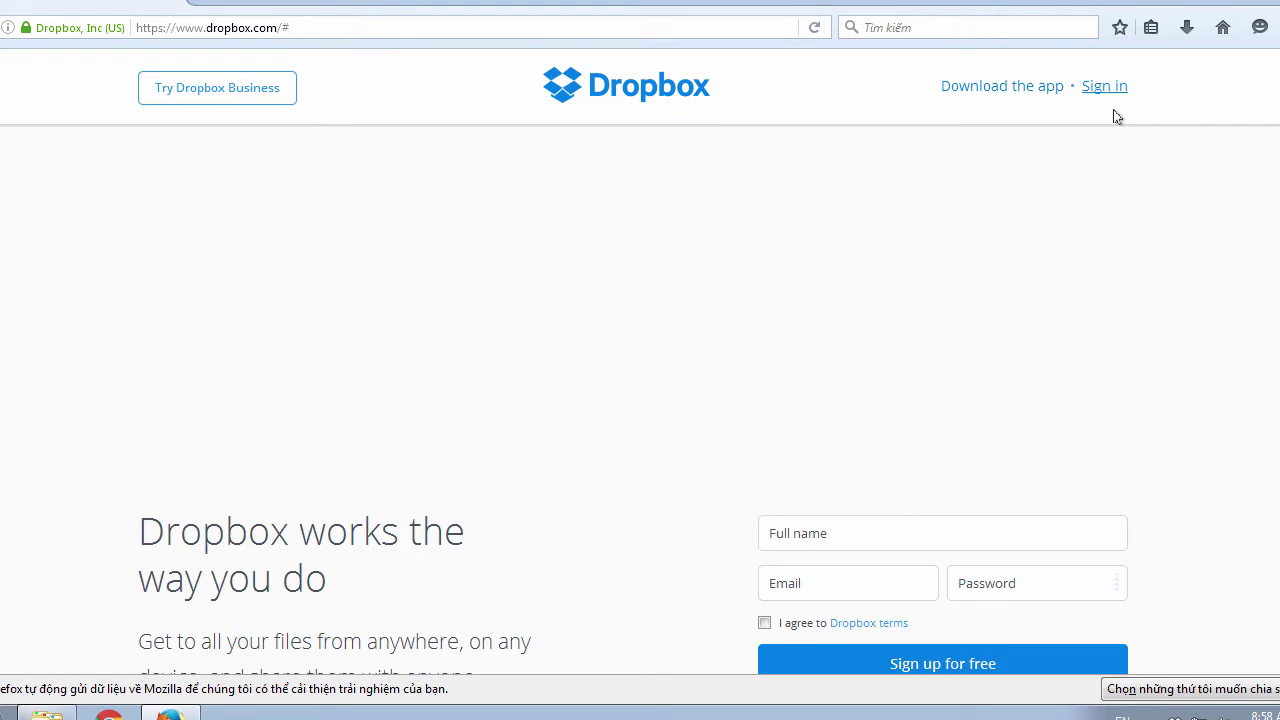
Step: Sign in on dropbox.com with the account e-mail and password, letting Firefox remember the login
click(1106, 88)
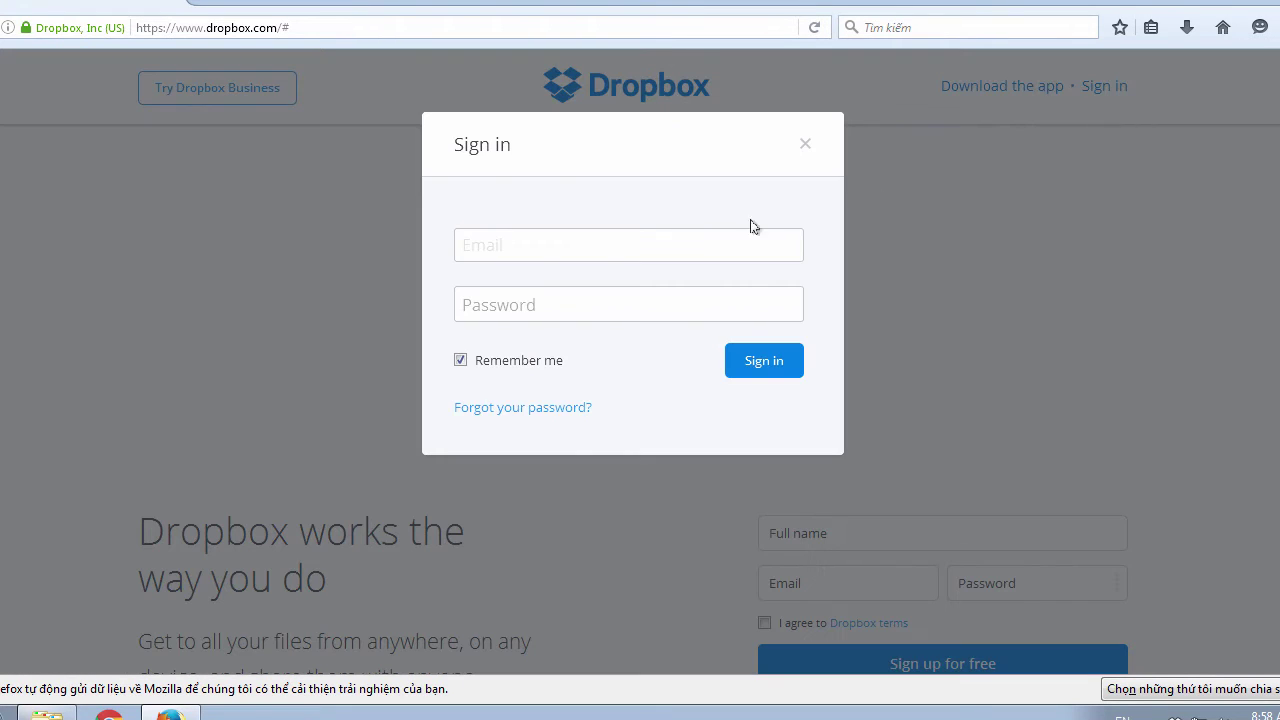
click(520, 246)
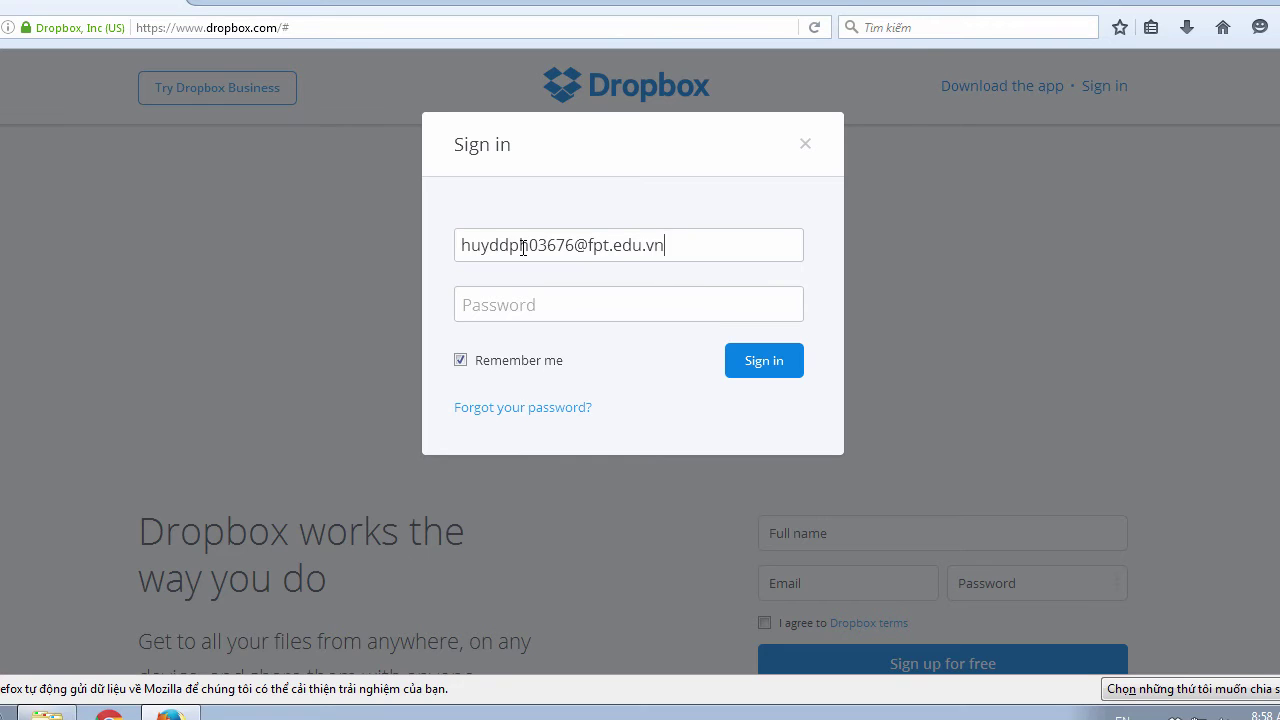
key(Tab)
text(•)
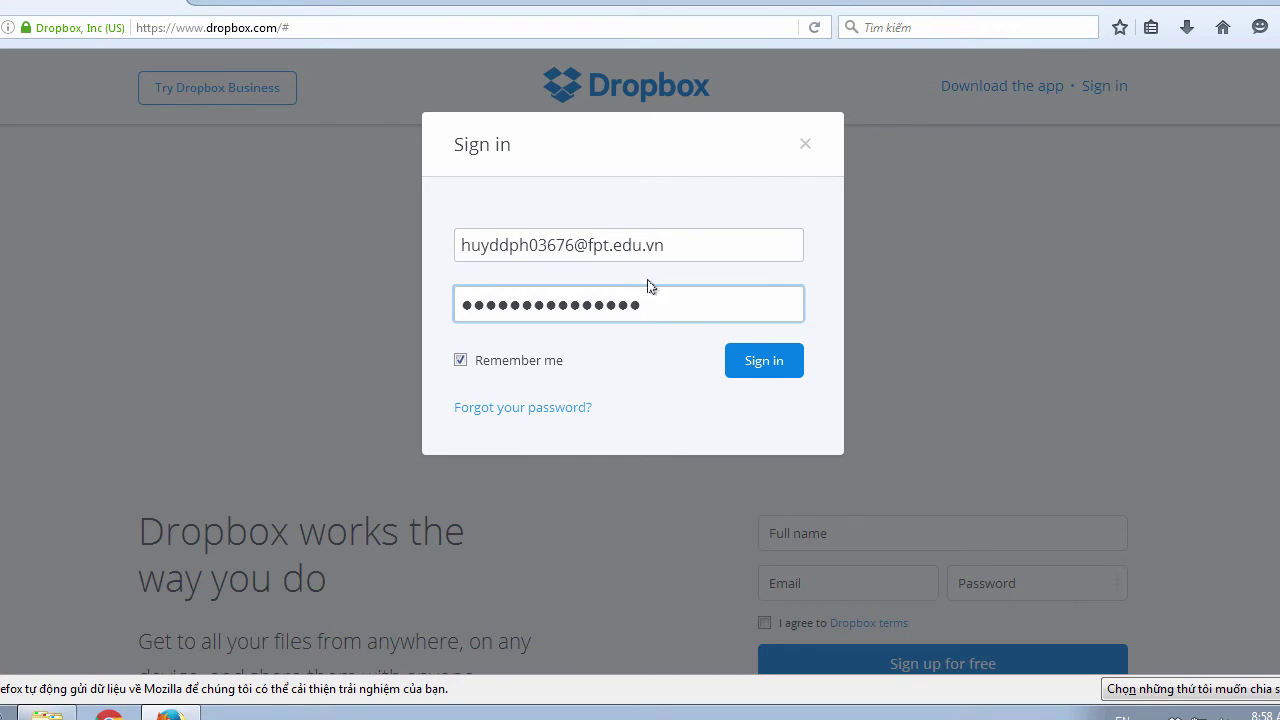
click(760, 364)
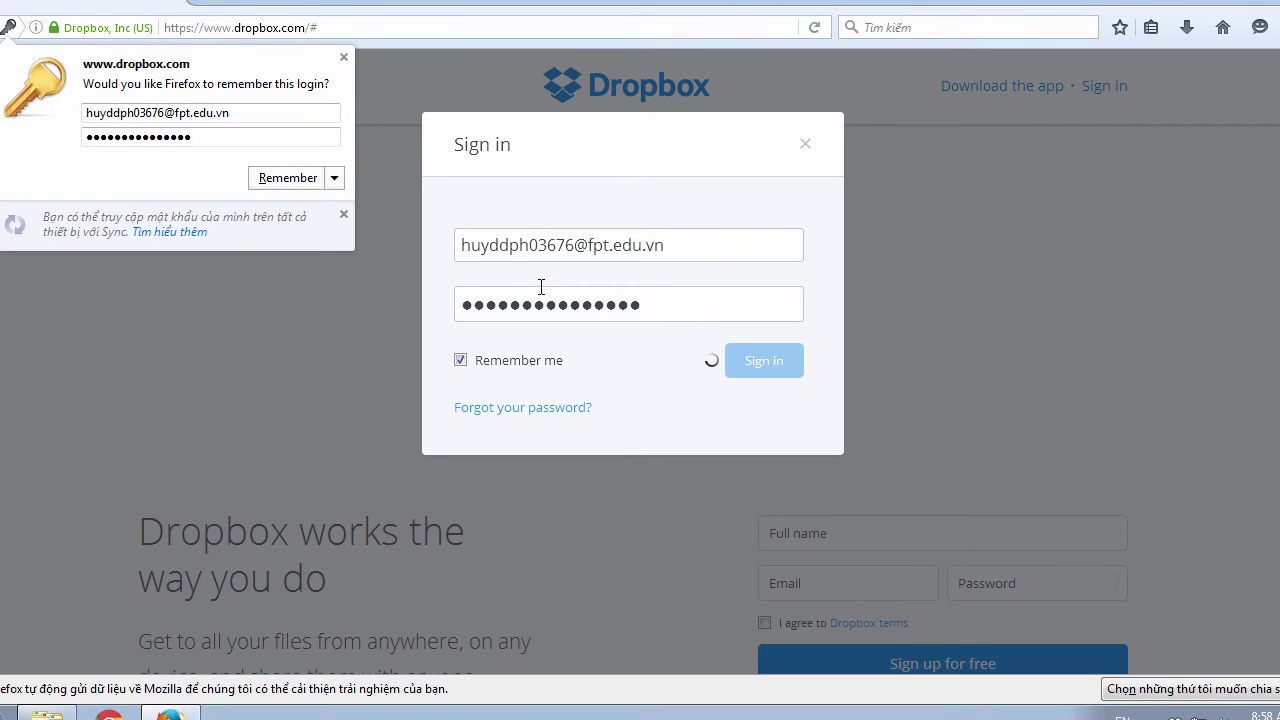
click(292, 180)
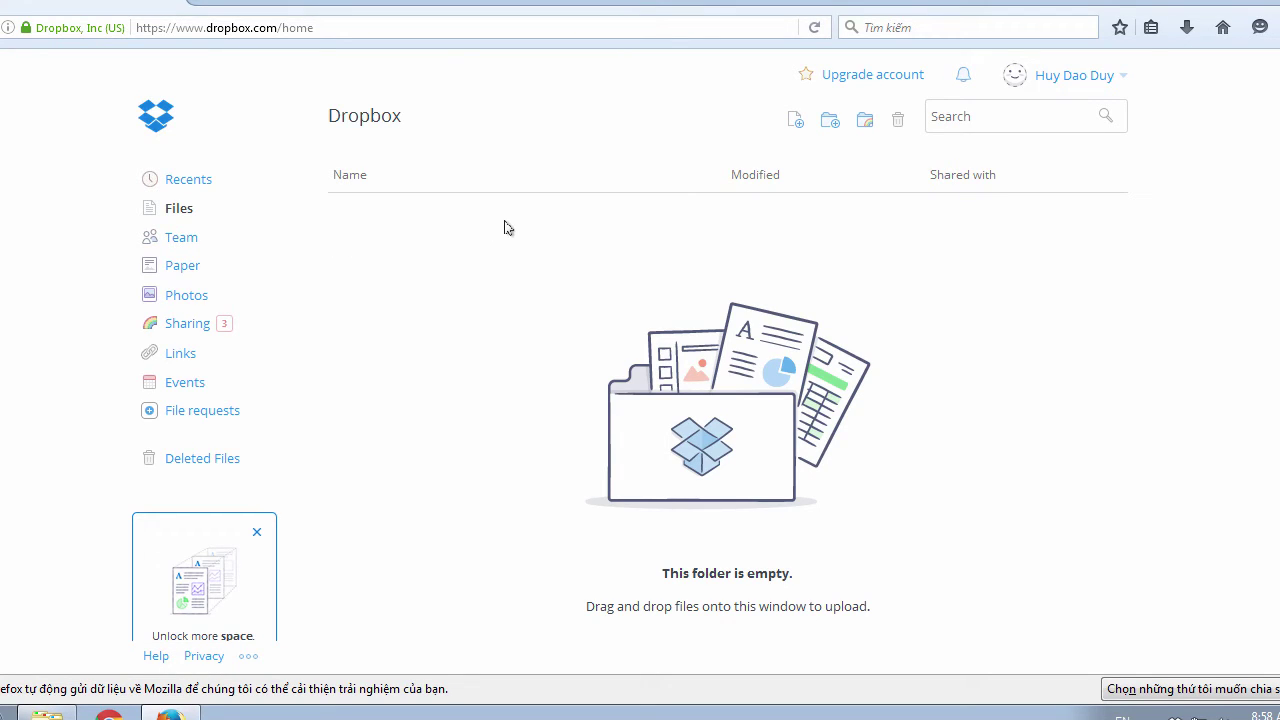
Step: Create a folder named Images on the Dropbox website, then open the local Dropbox folder
click(829, 121)
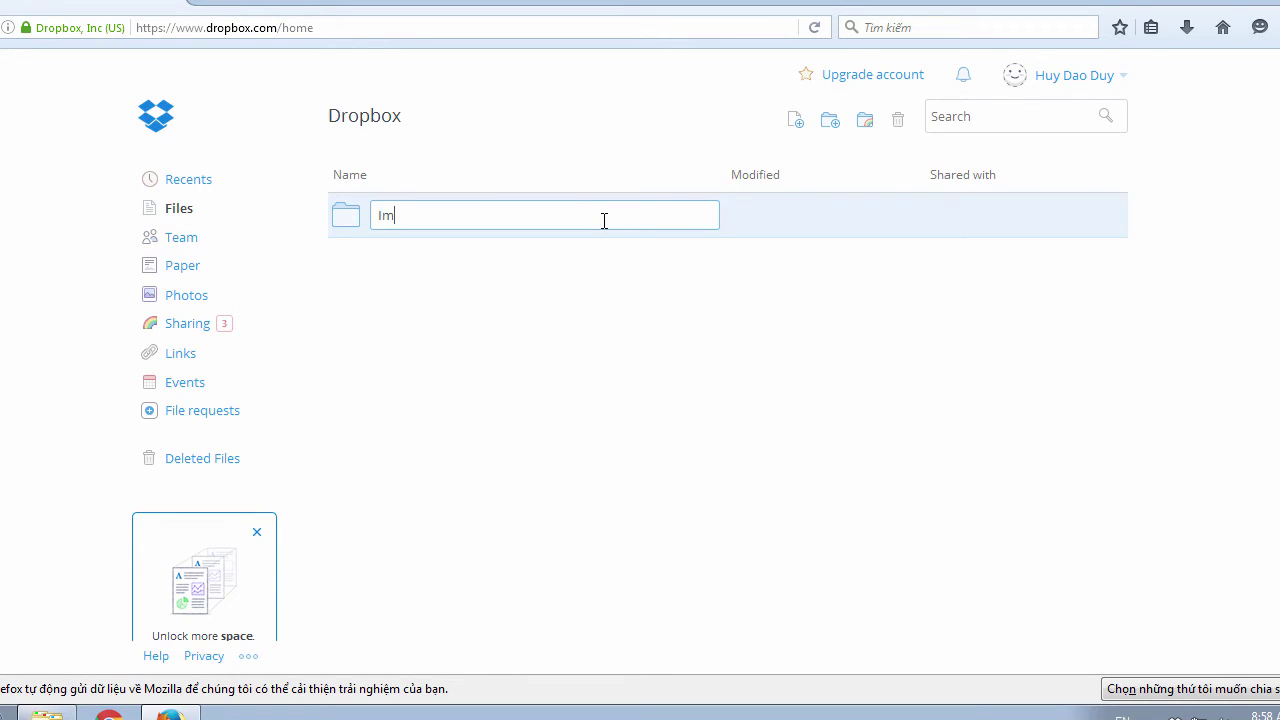
text(Images)
key(Return)
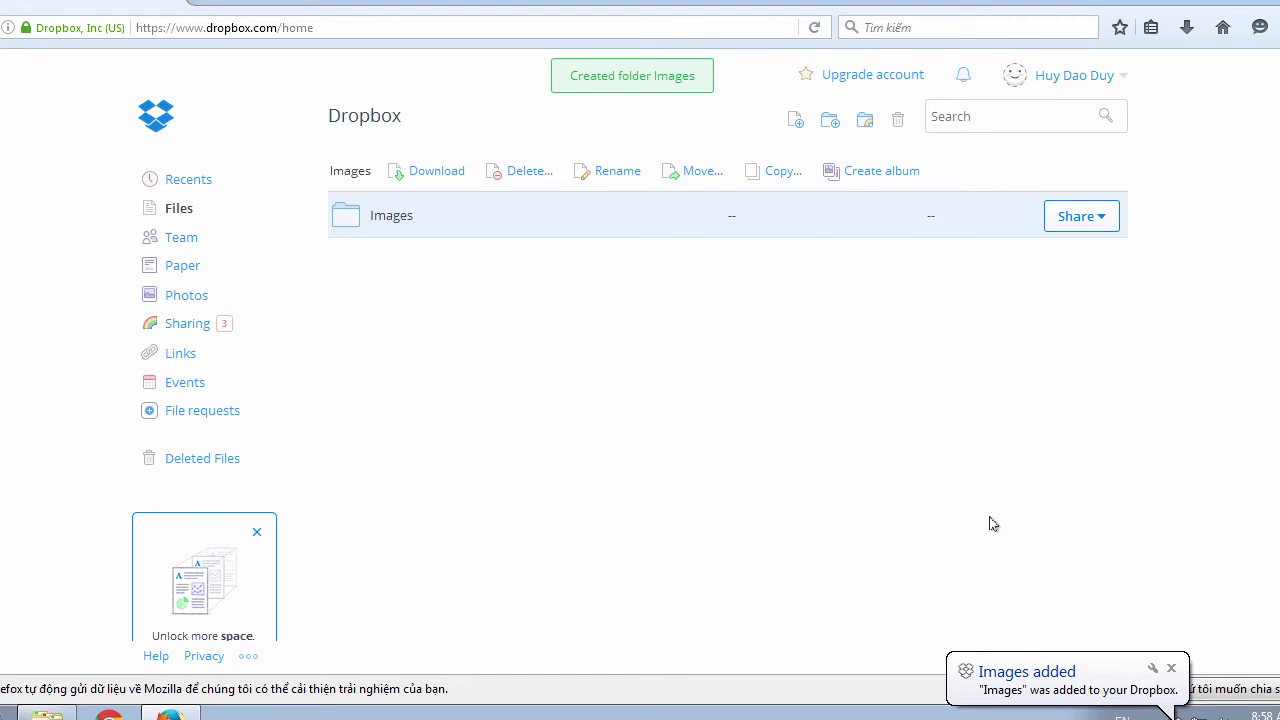
click(1173, 669)
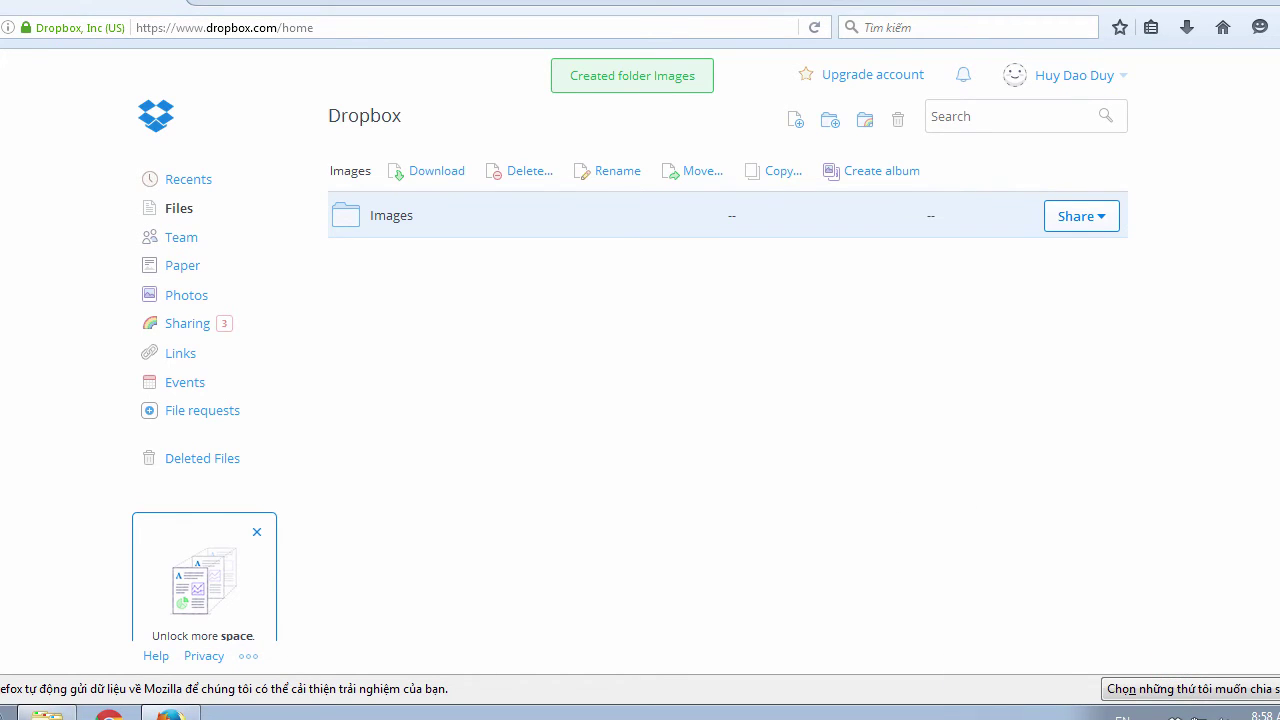
click(585, 268)
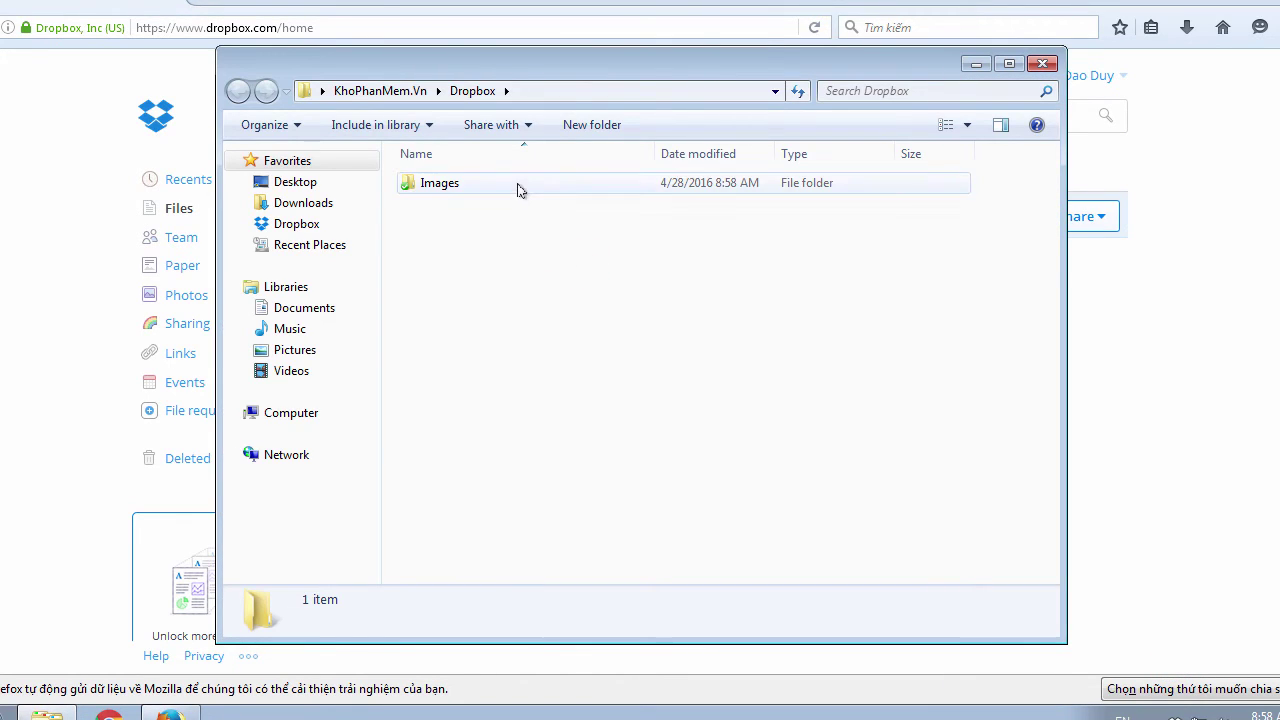
Step: Open Pictures > Sample Pictures and select all eight sample images
click(635, 66)
drag(635, 66, 640, 64)
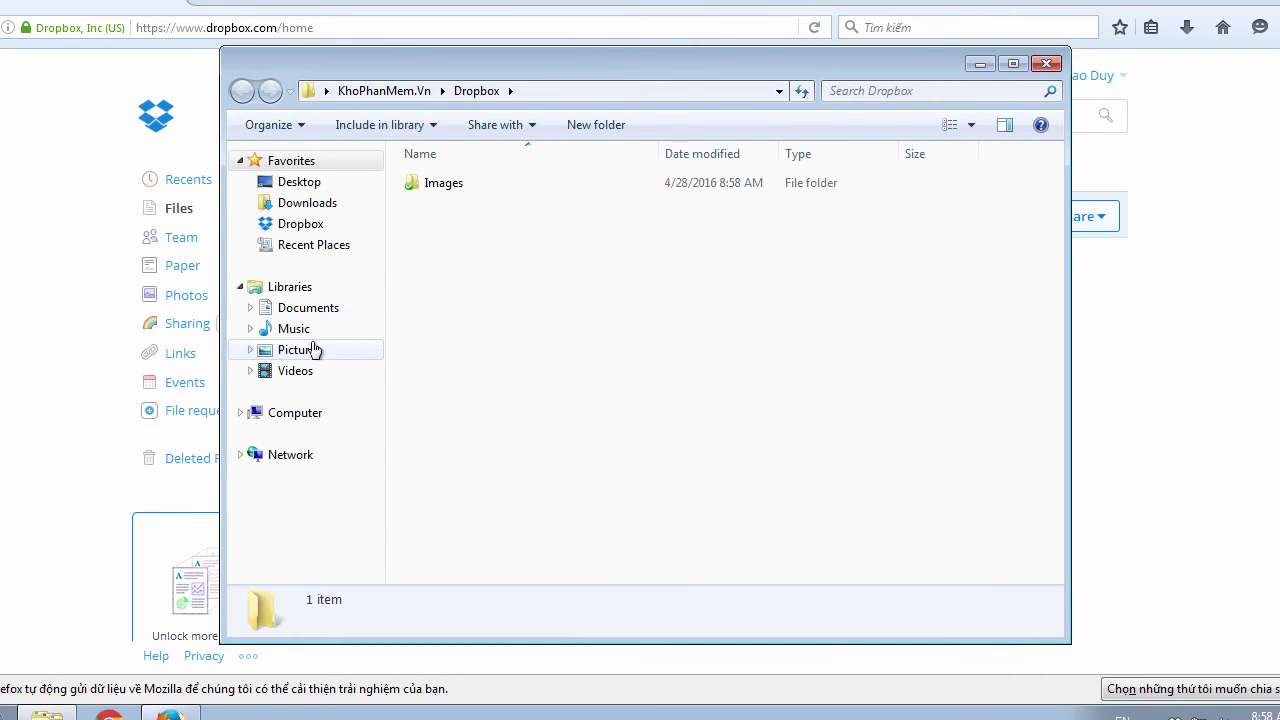
click(272, 356)
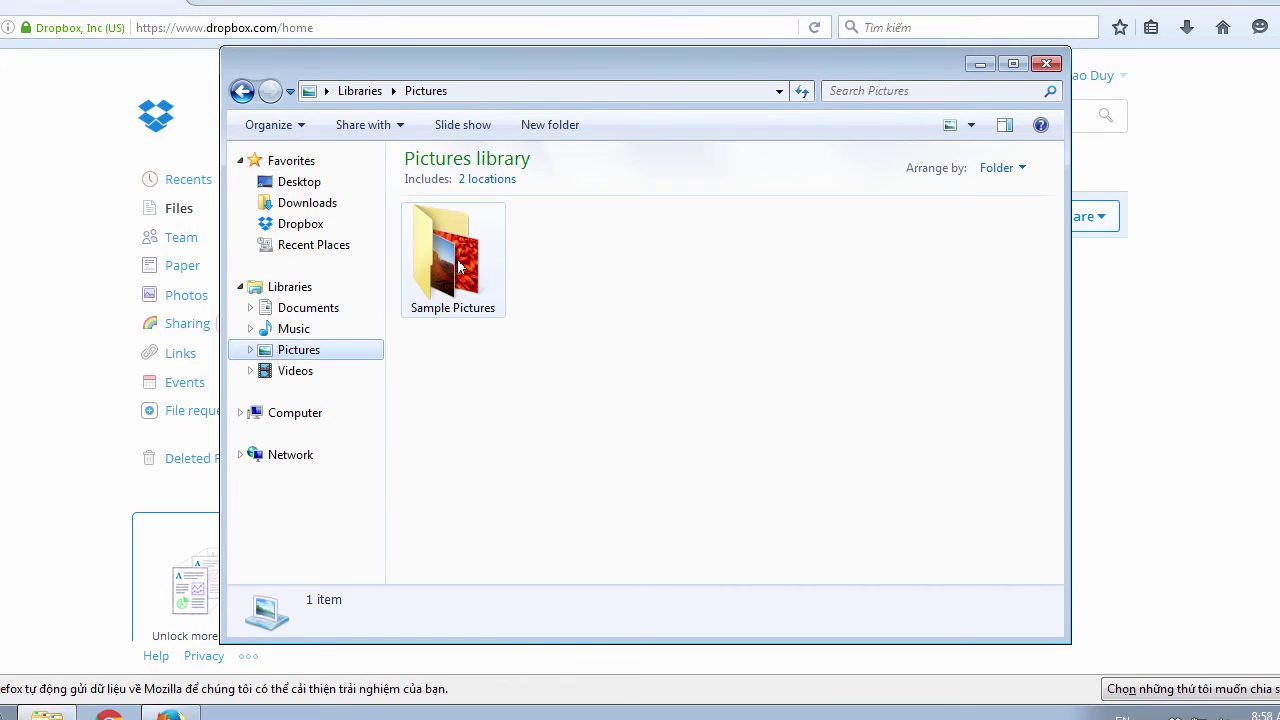
double_click(457, 255)
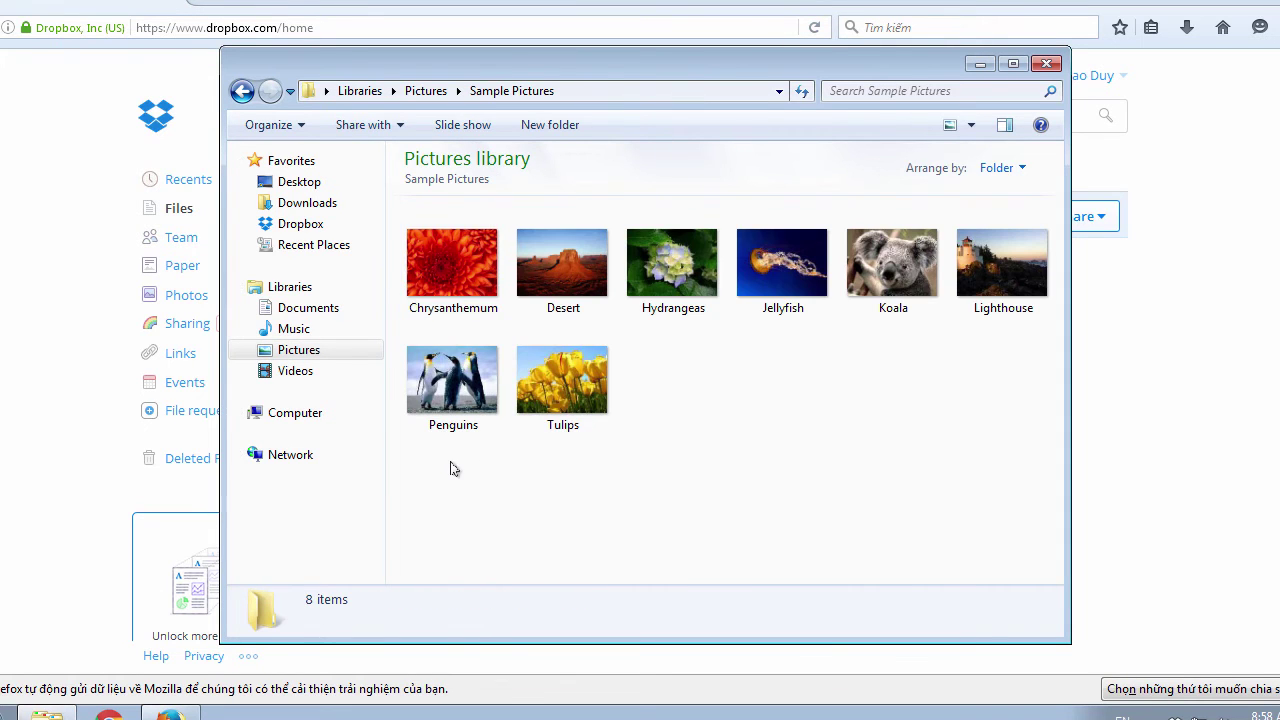
drag(446, 470, 1025, 245)
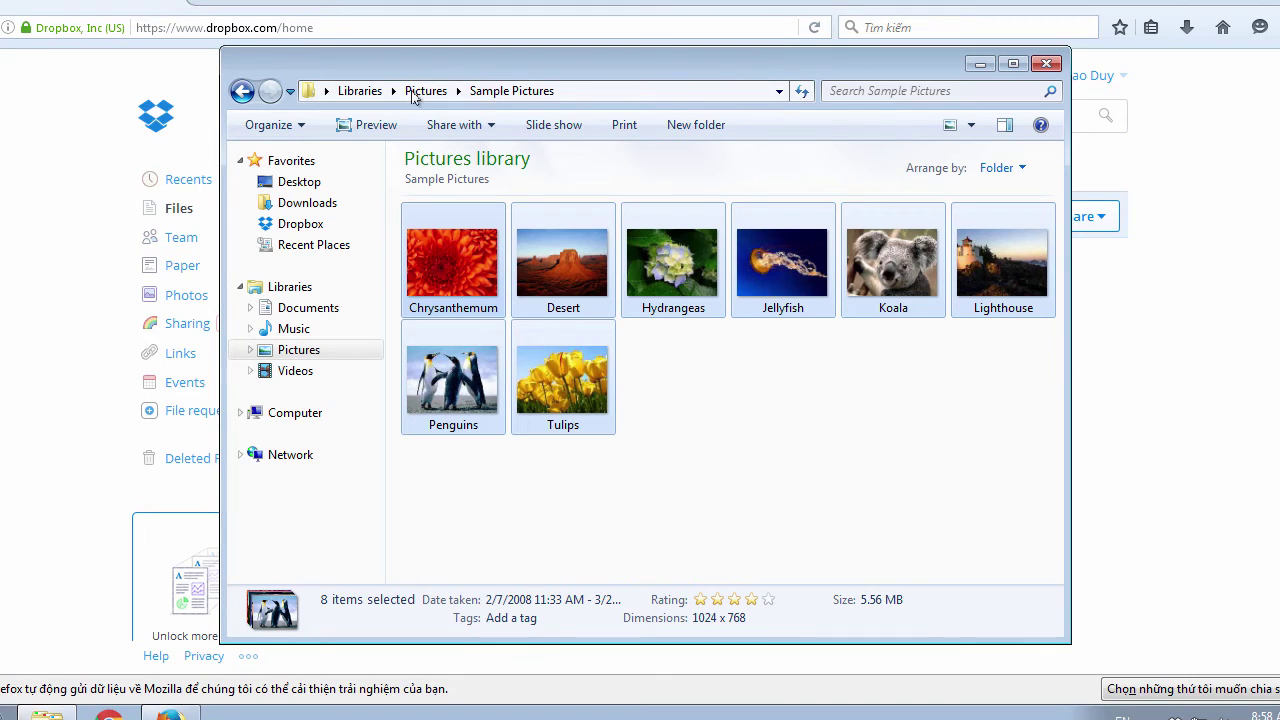
Step: Paste the eight sample pictures into Dropbox's Images folder
click(318, 229)
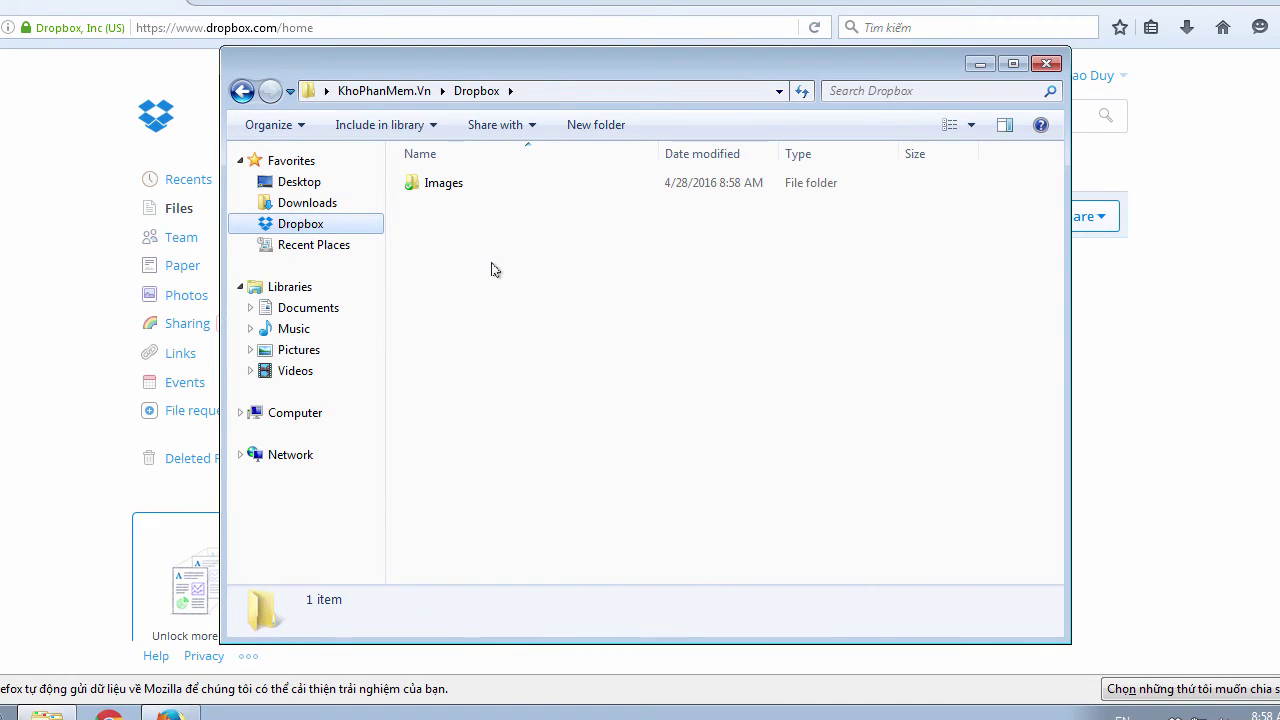
double_click(471, 186)
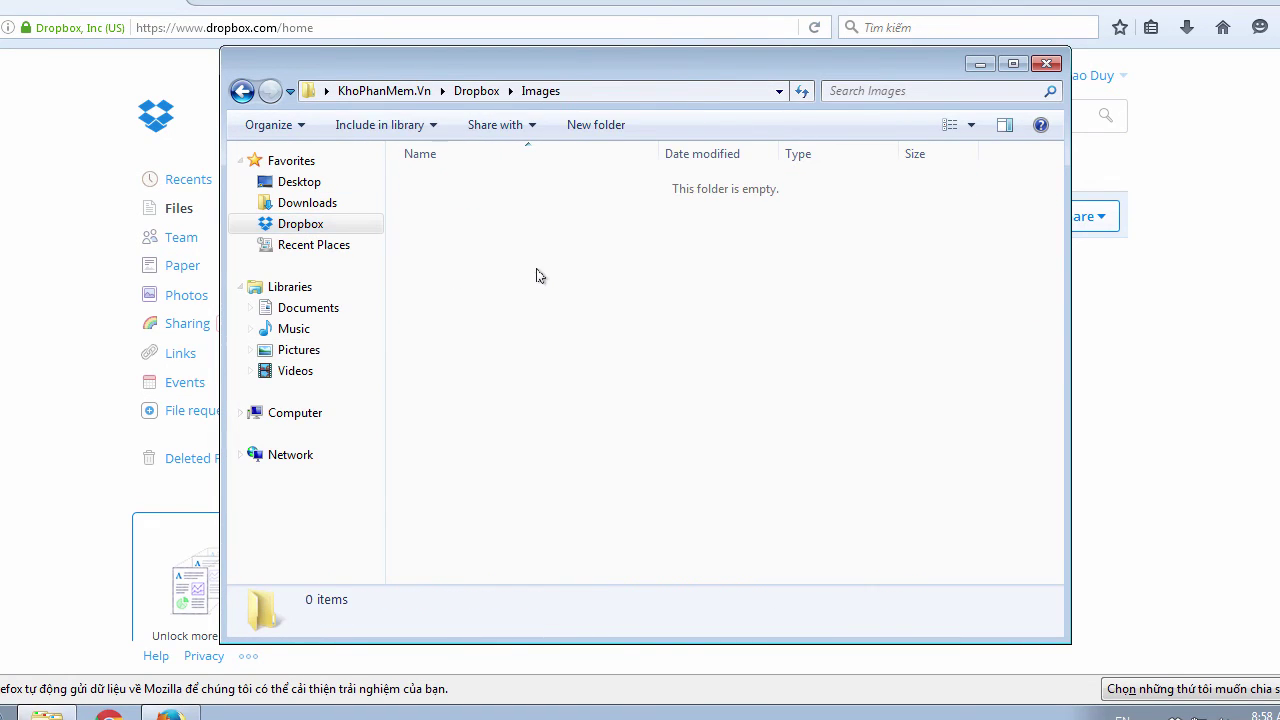
key(ctrl+v)
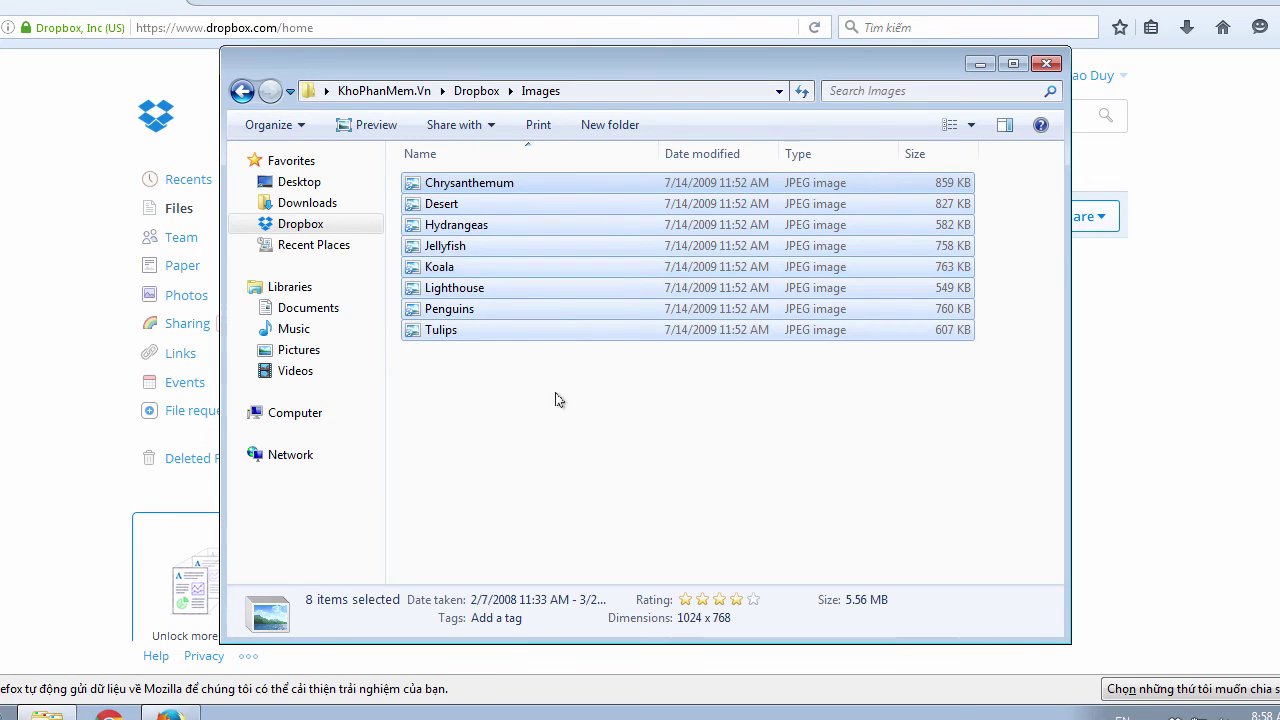
click(557, 398)
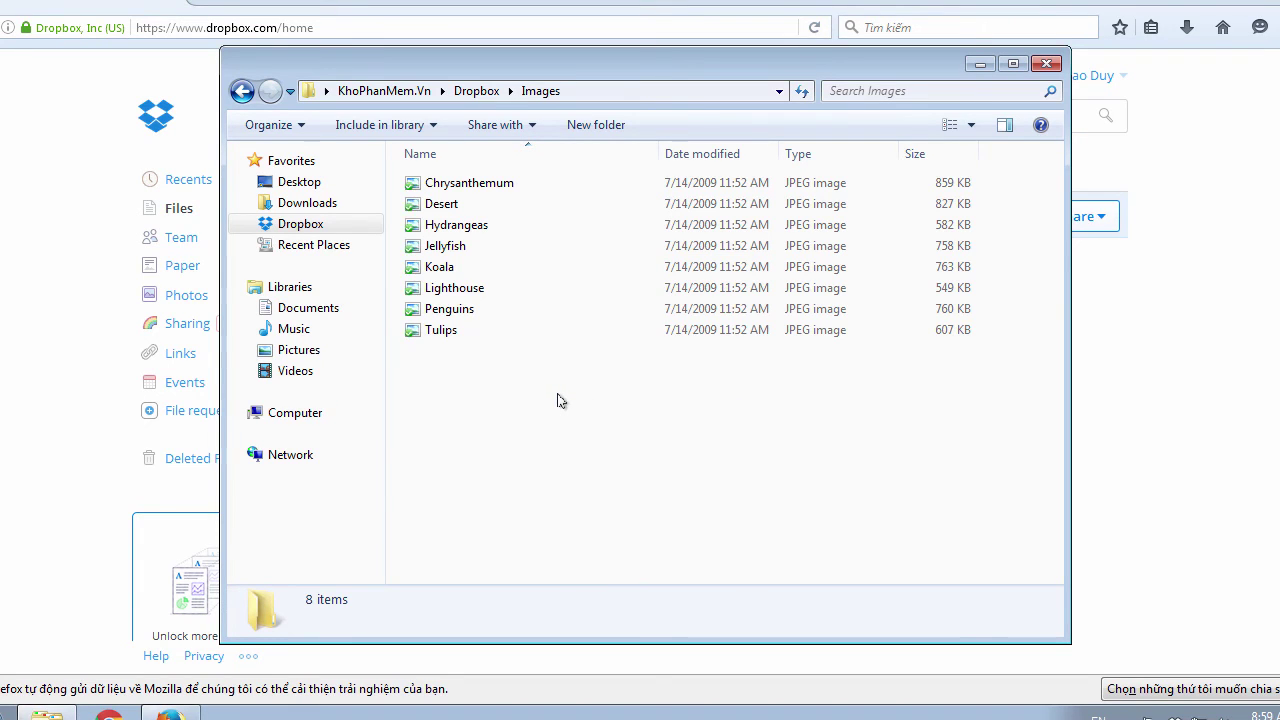
Step: Refresh the Images folder to confirm the pictures are synced, then close the window
right_click(558, 400)
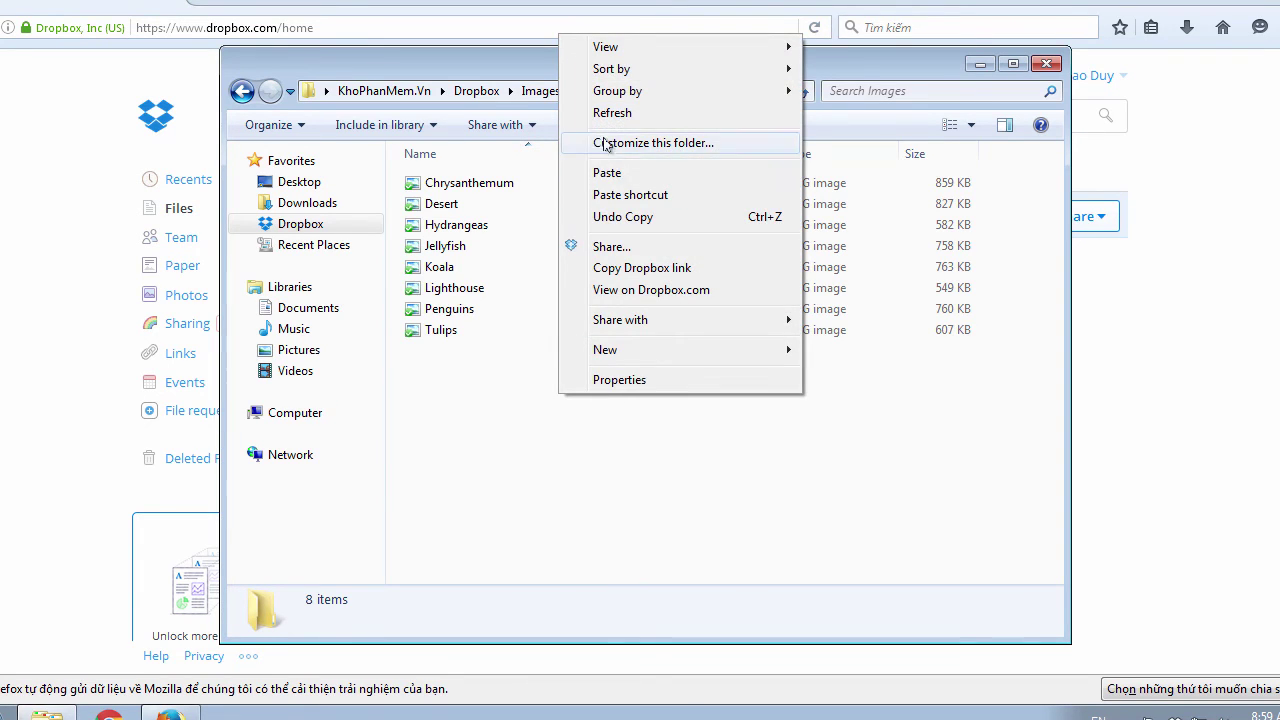
click(624, 111)
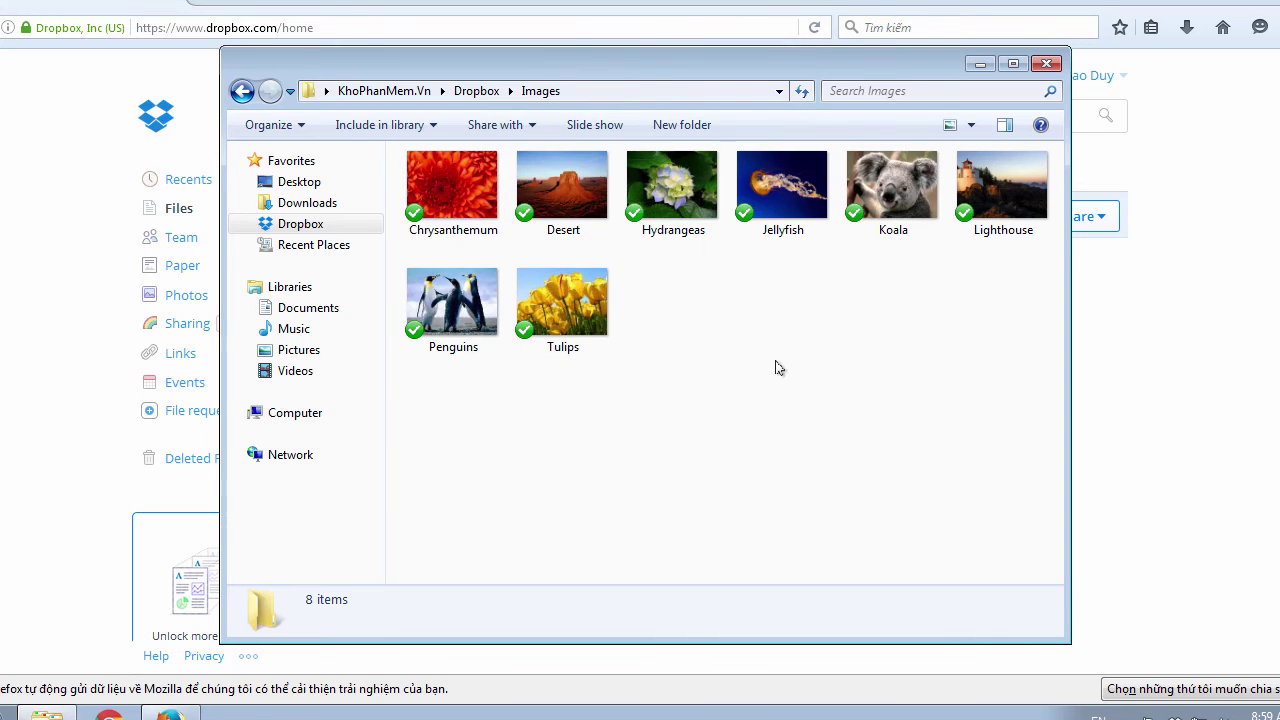
click(447, 206)
right_click(447, 206)
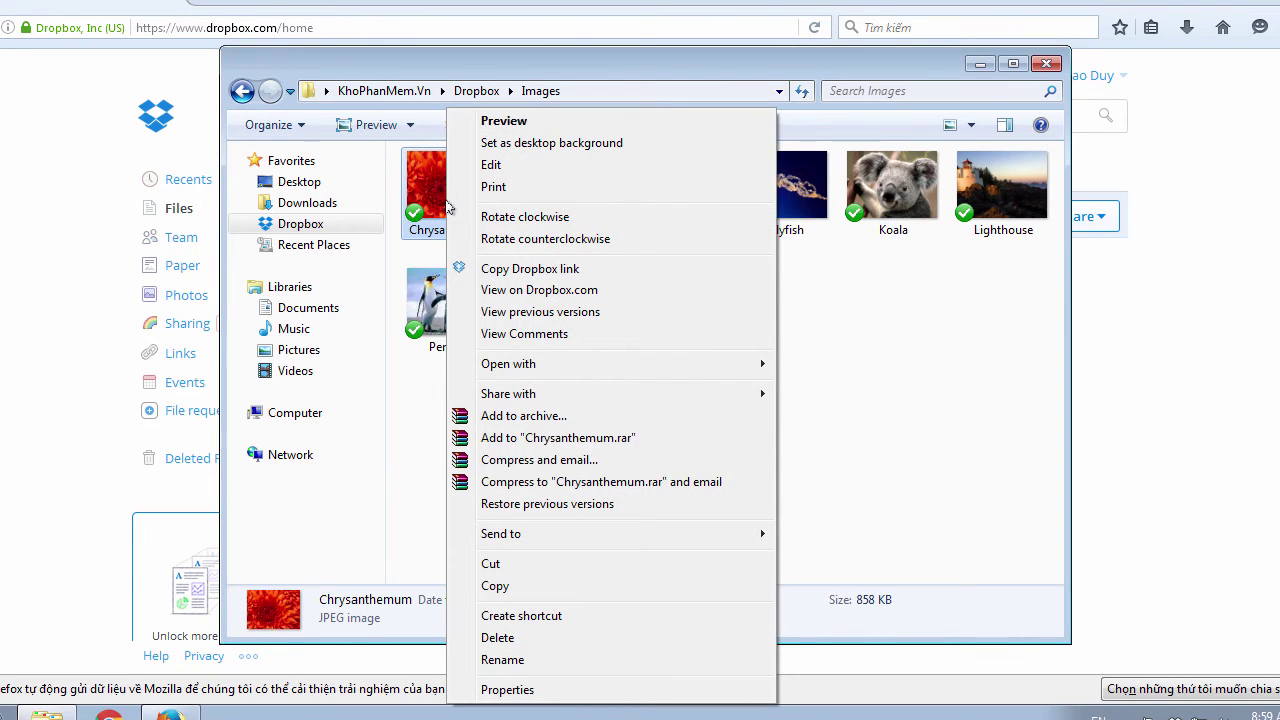
click(925, 418)
click(1045, 66)
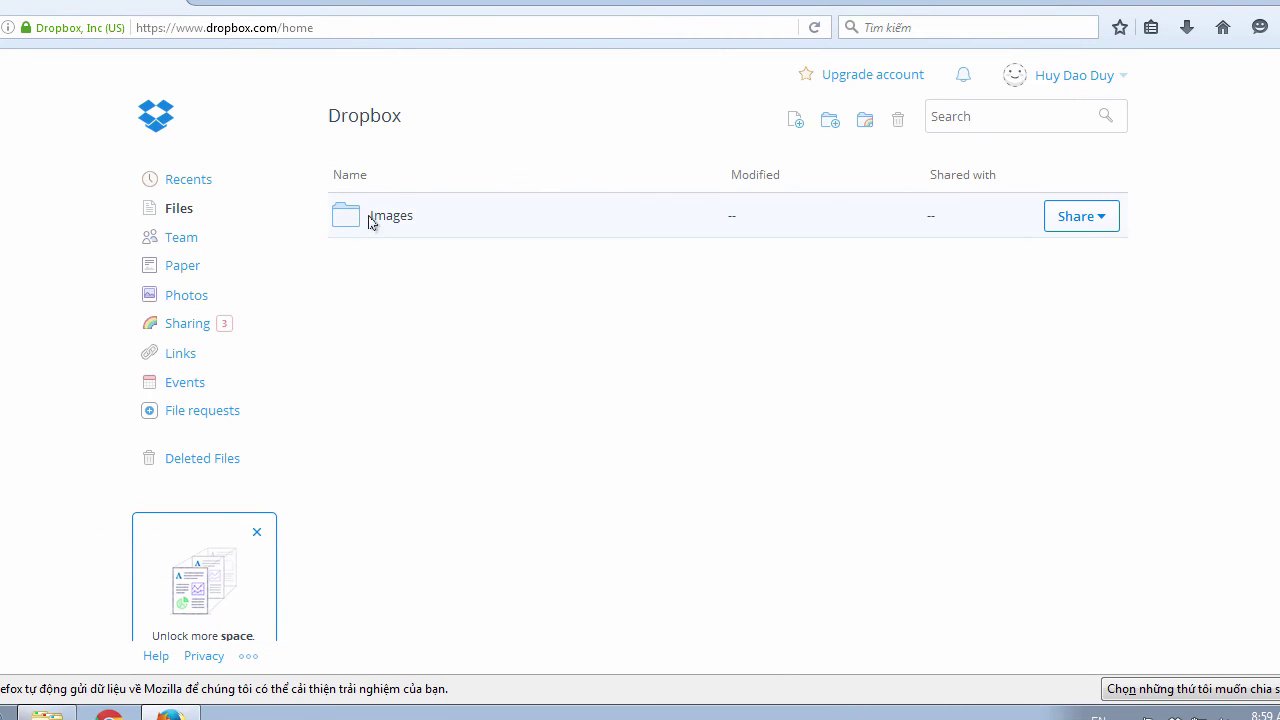
double_click(372, 218)
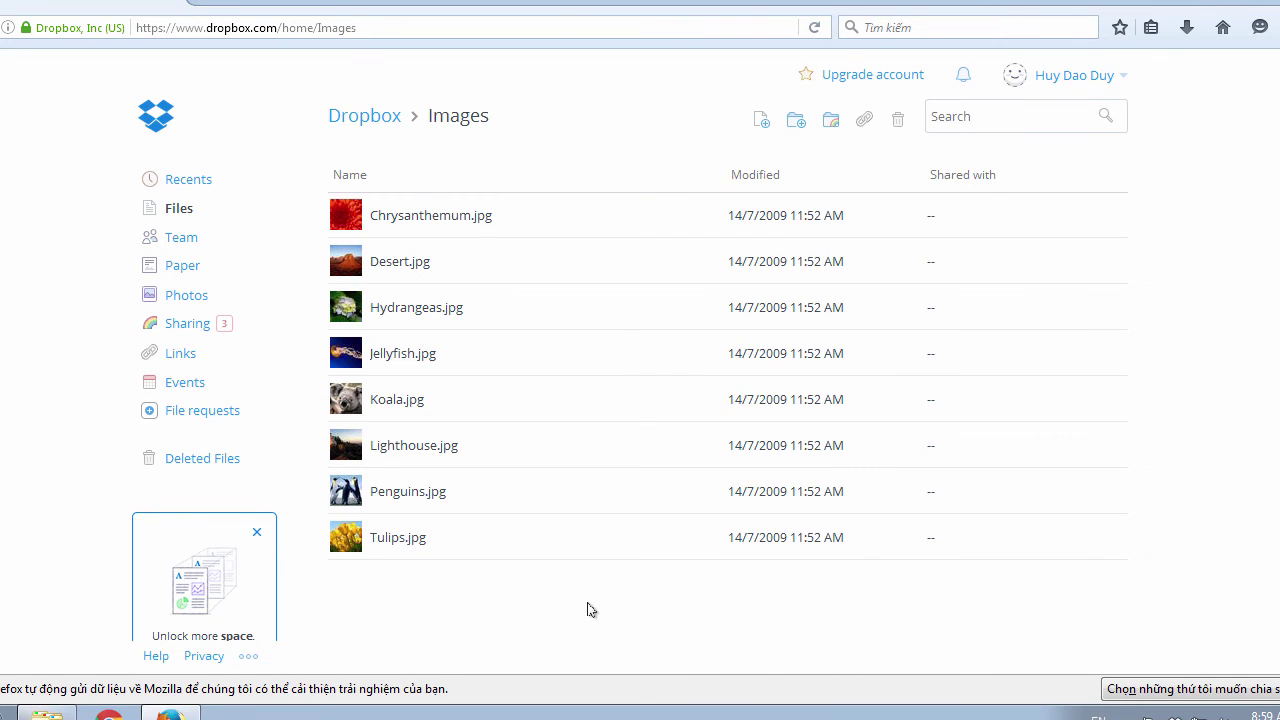
click(178, 212)
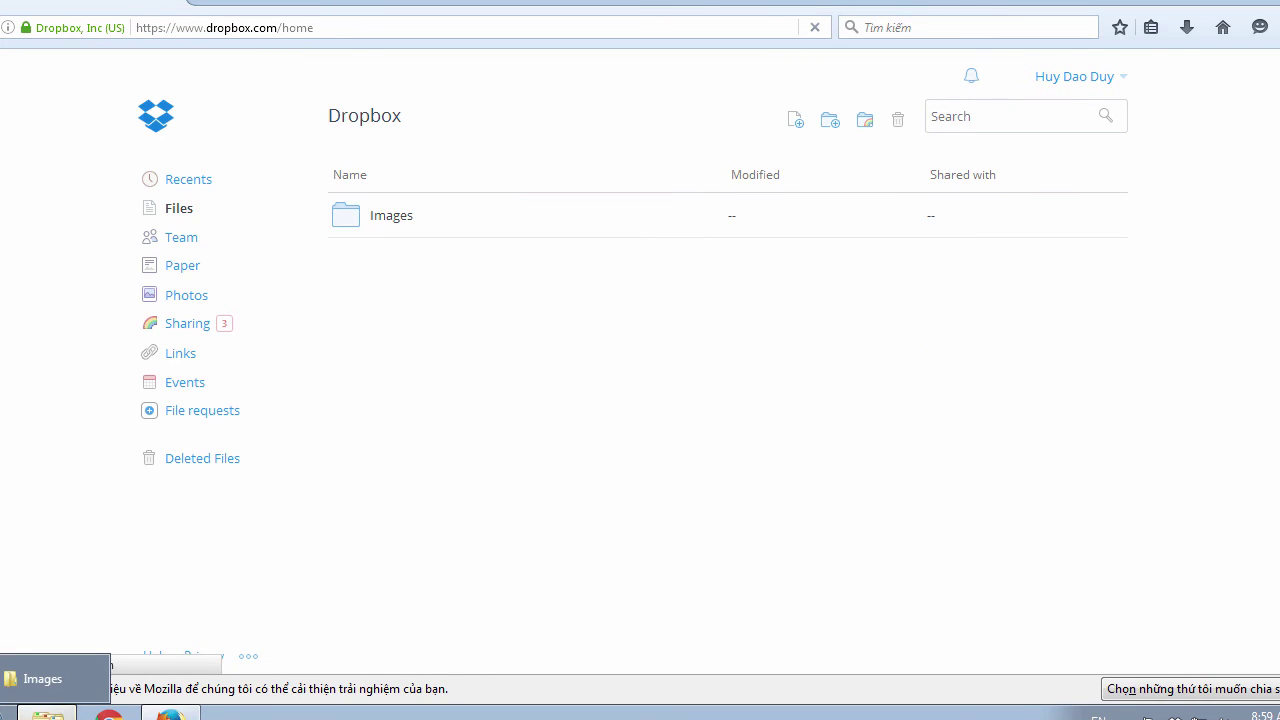
Step: Permanently delete the Images folder from local Dropbox with Shift+Delete, then check the website
click(47, 715)
click(483, 91)
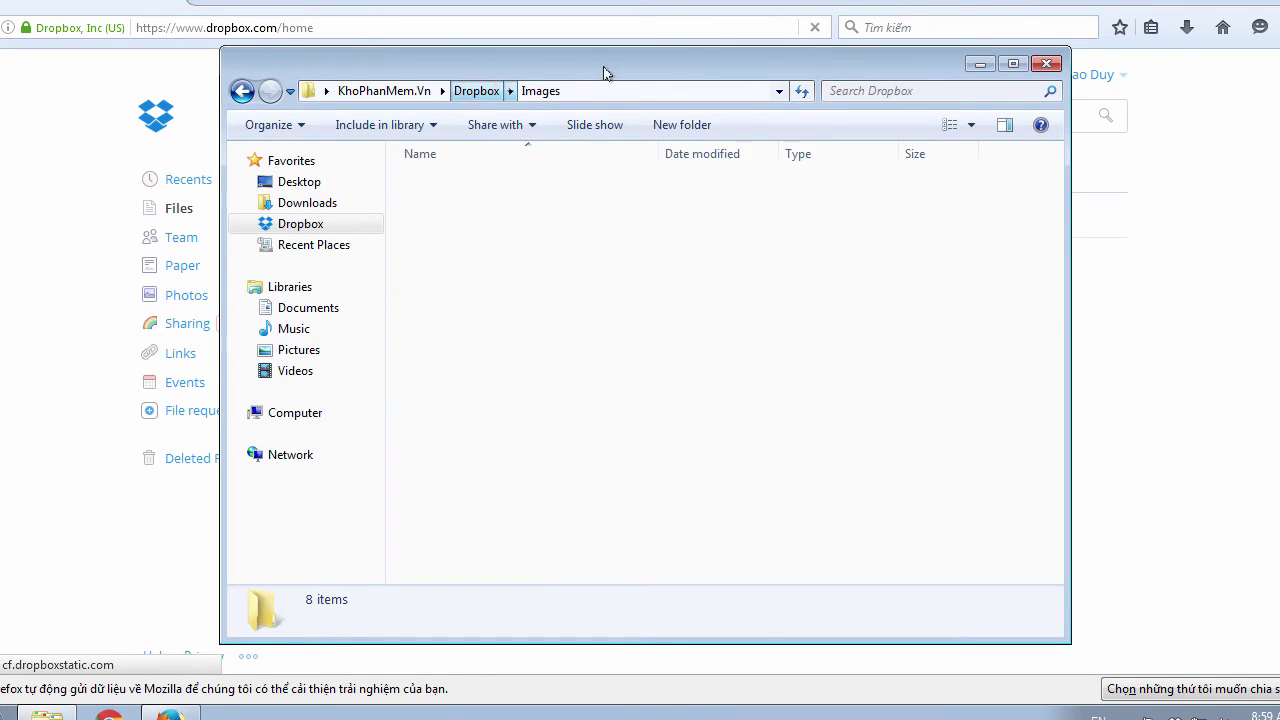
drag(606, 69, 826, 81)
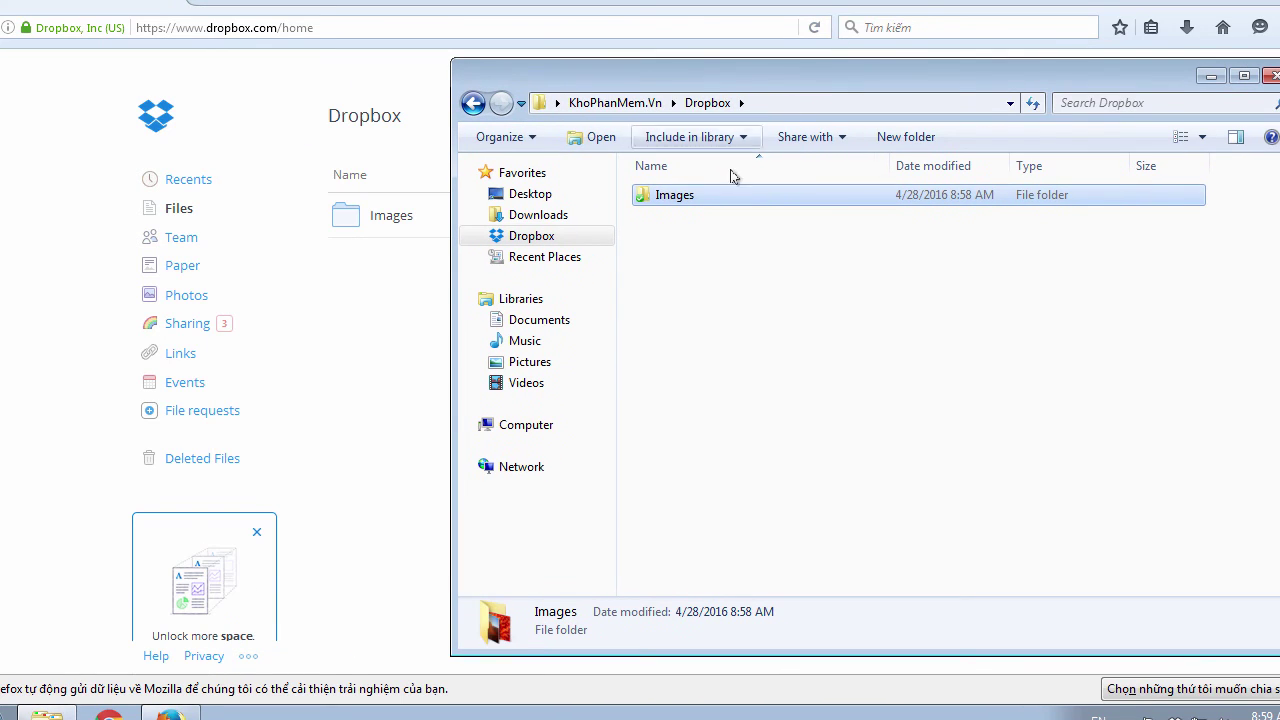
key(shift+Delete)
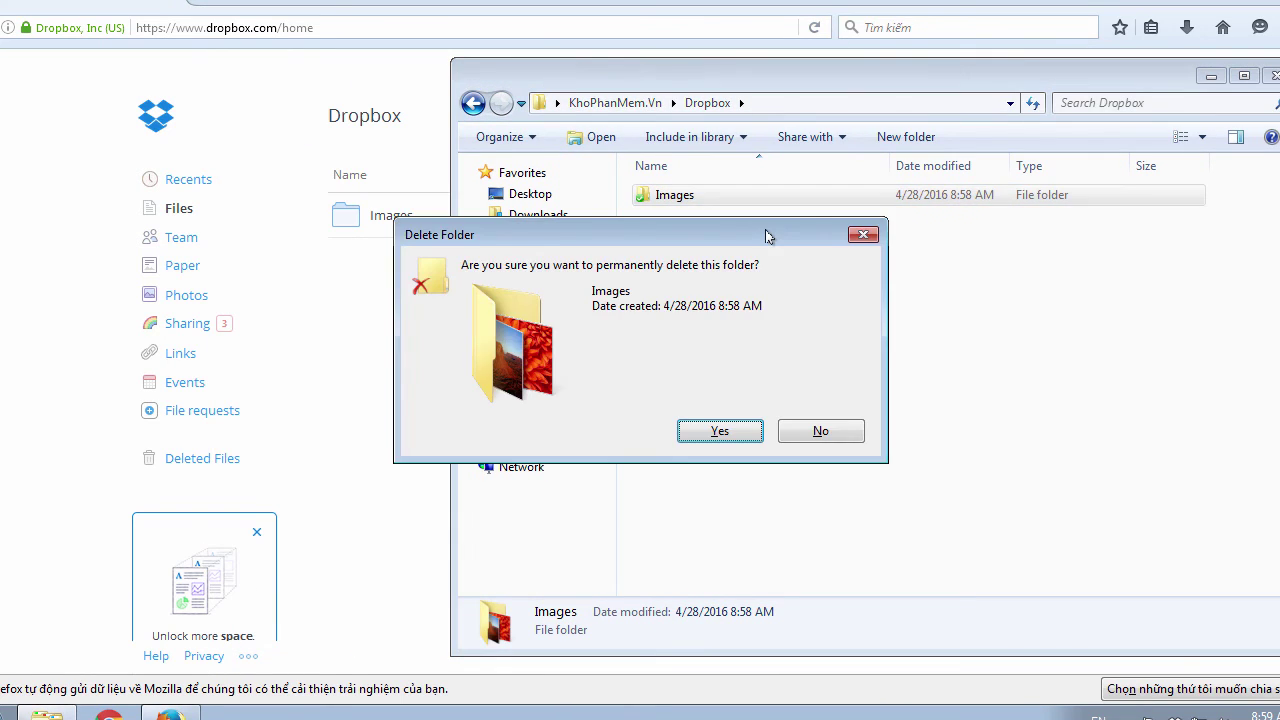
key(Return)
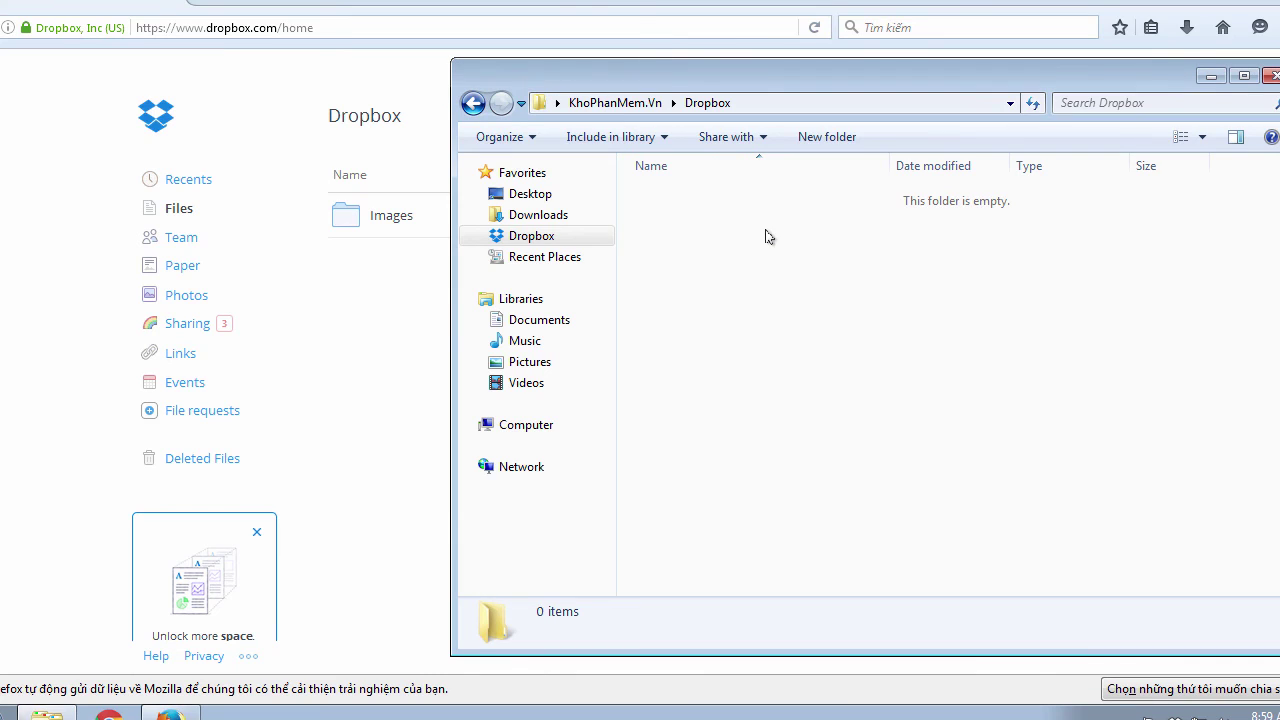
click(575, 10)
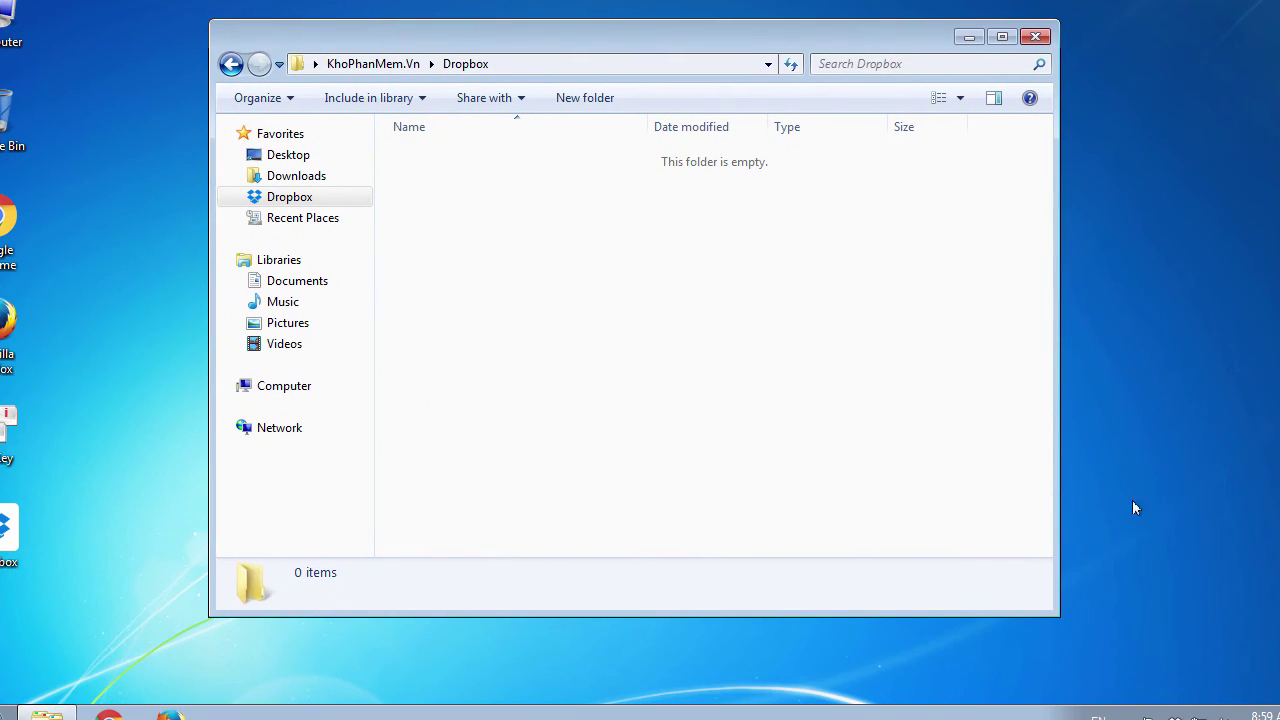
Step: Check that the Dropbox tray status reads Up to date, then close the empty Dropbox folder window
click(1128, 717)
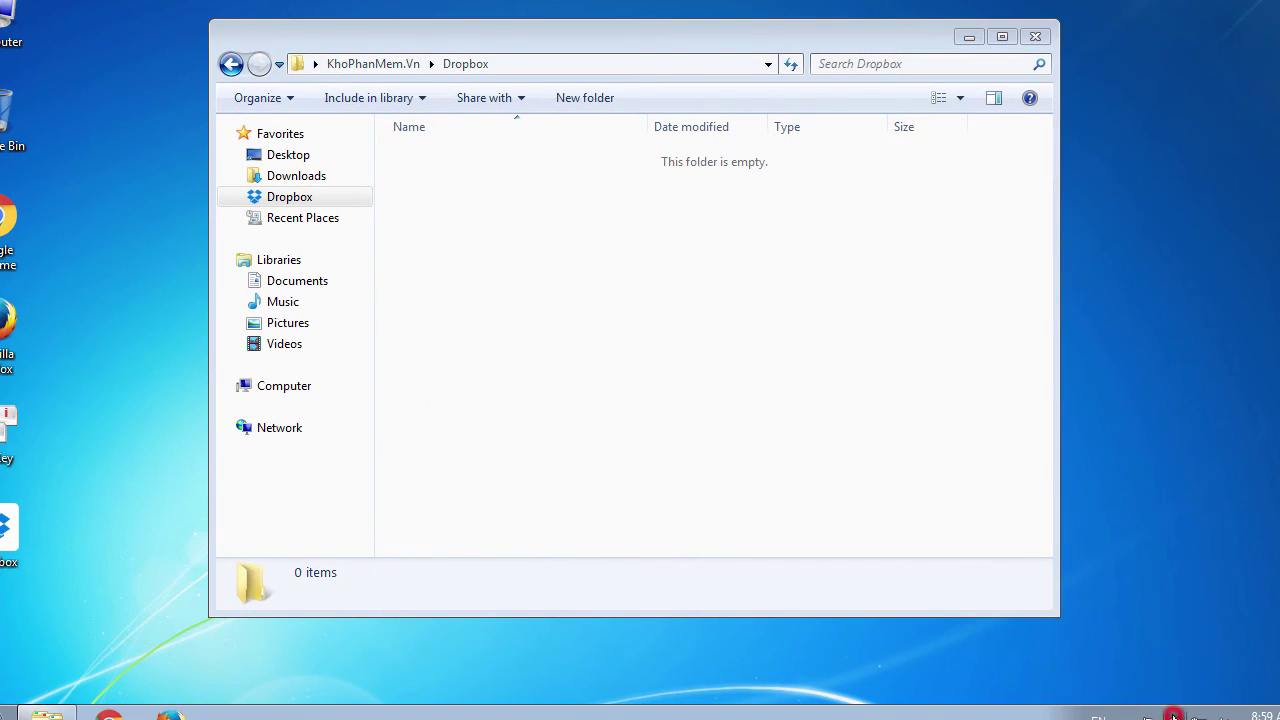
click(1173, 717)
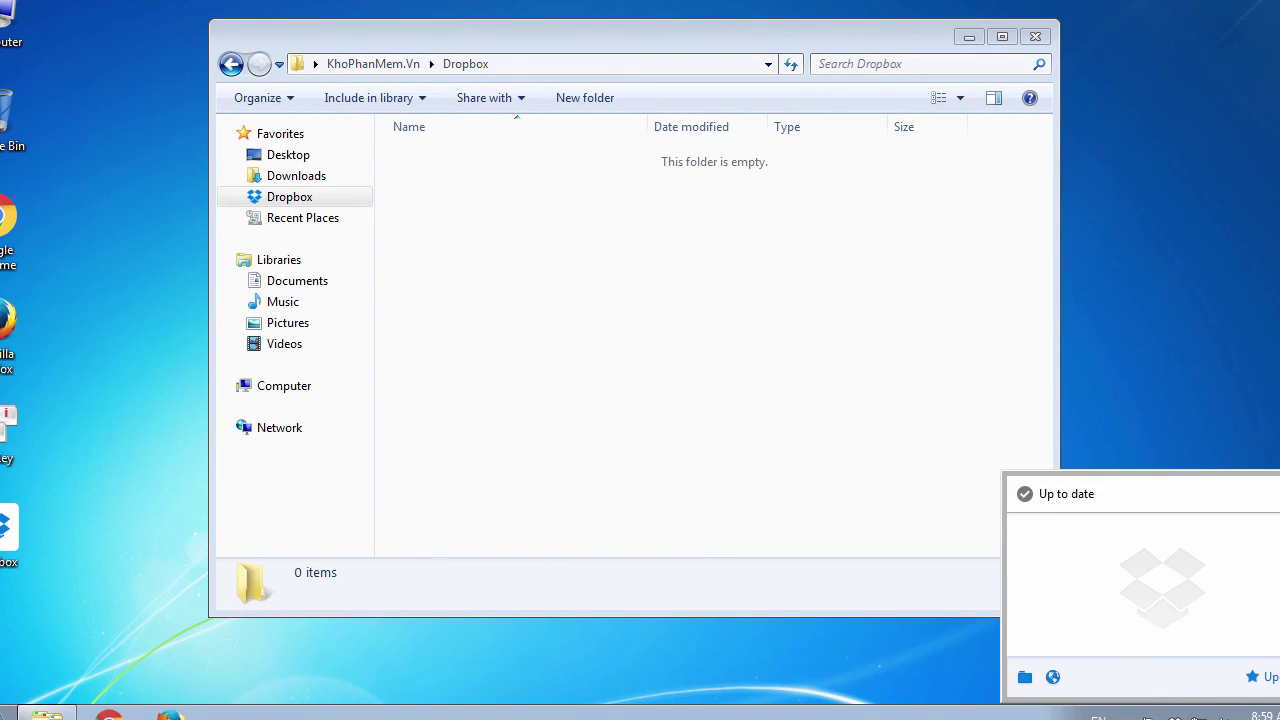
right_click(1173, 717)
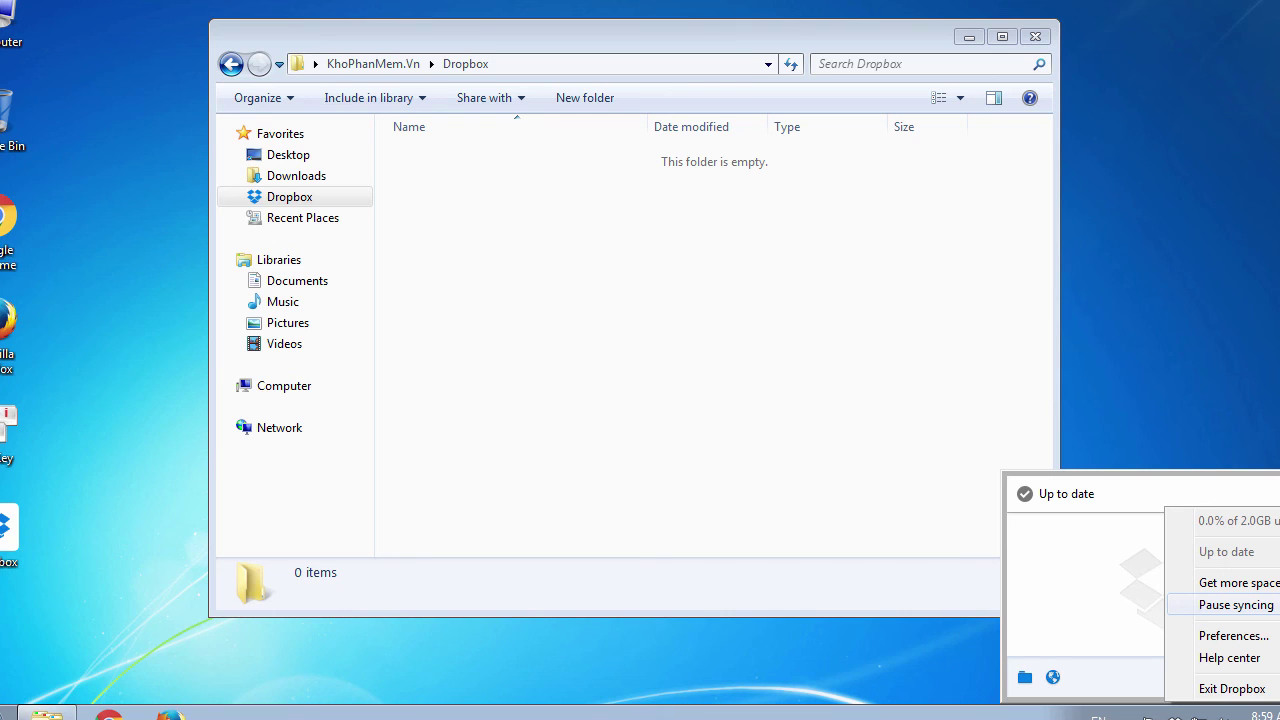
click(1128, 602)
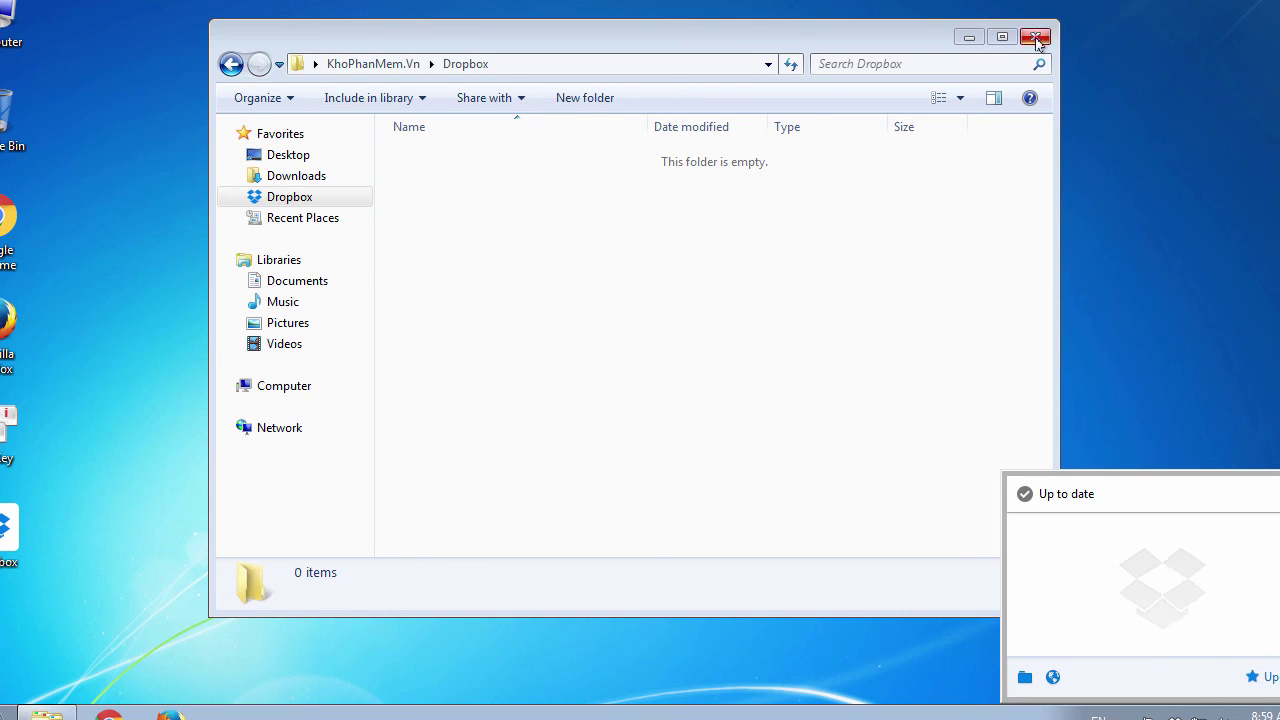
click(1035, 38)
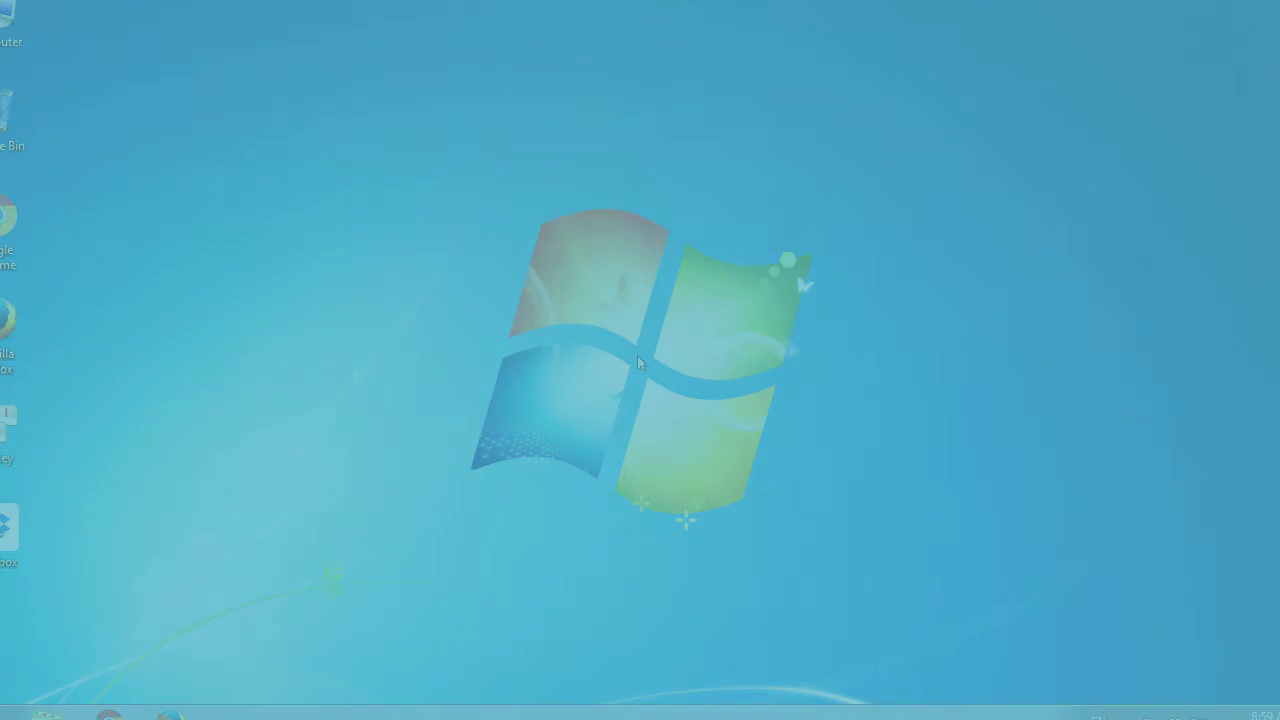